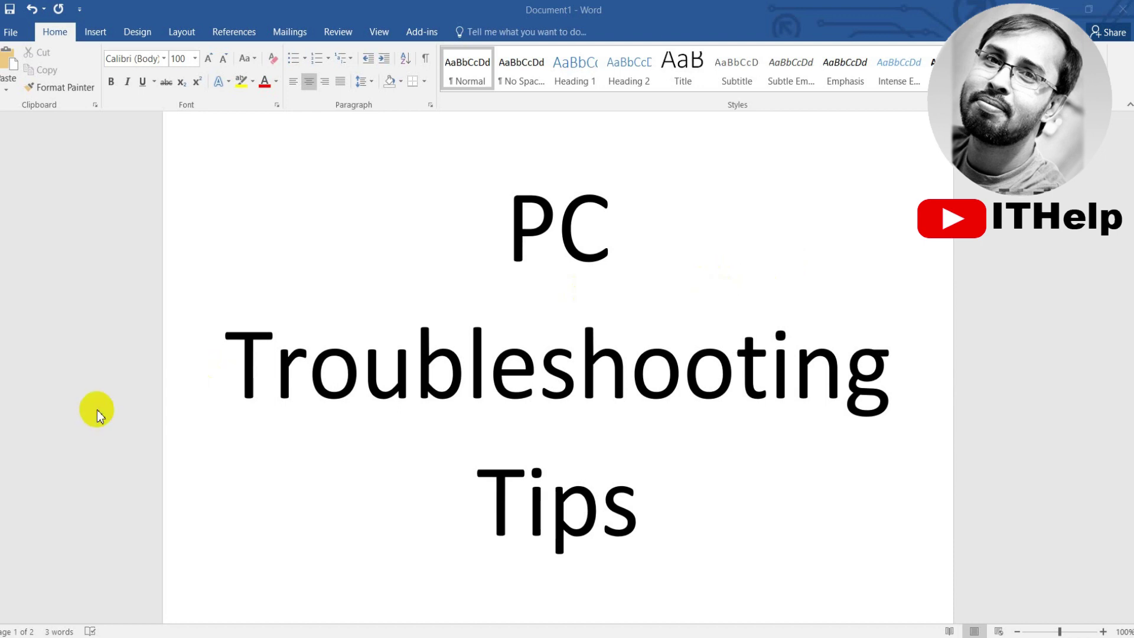
- Open the Windows Services console by running services.msc
{"action": "key", "text": "super+r"}
{"action": "left_click", "coordinate": [122, 551]}
{"action": "key", "text": "ctrl+a"}
{"action": "type", "text": "ser"}
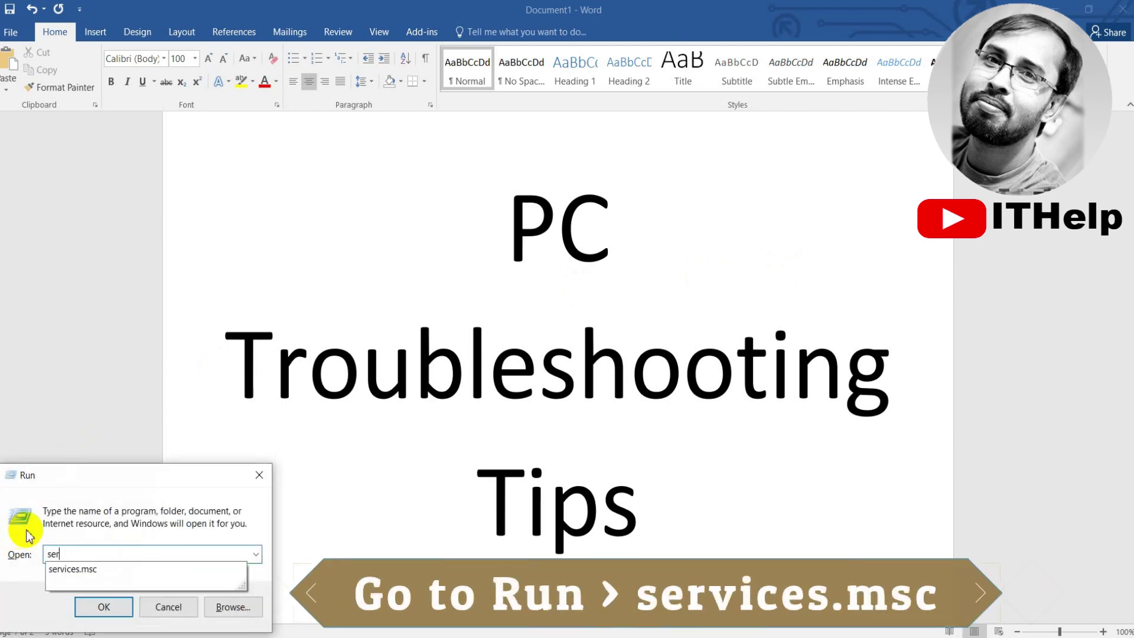
{"action": "type", "text": "vices.msc"}
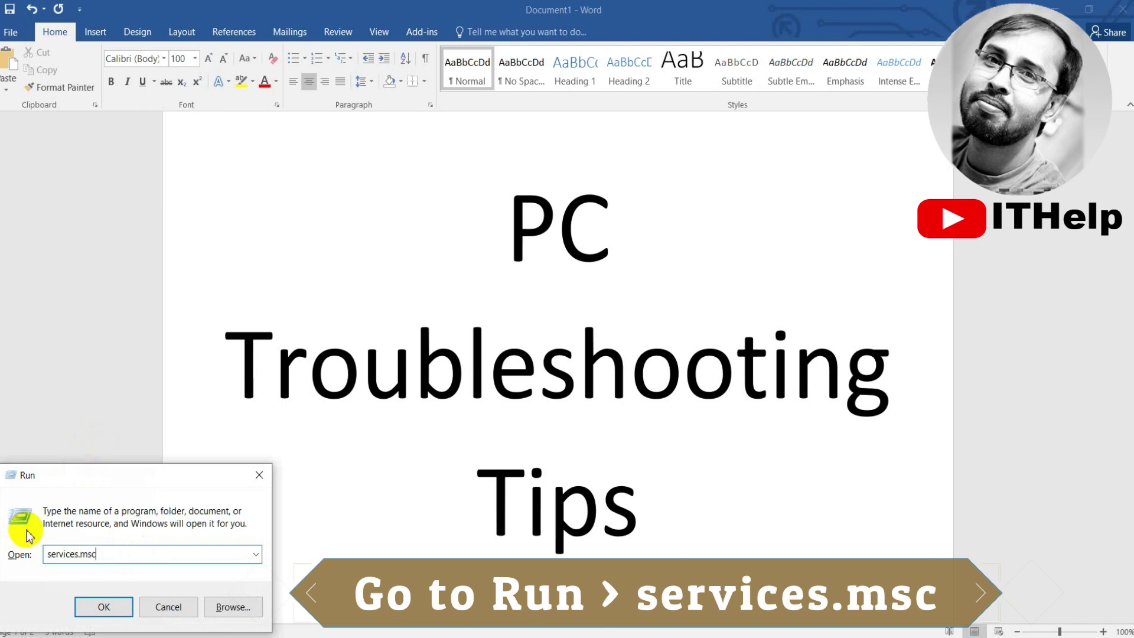
{"action": "key", "text": "Return"}
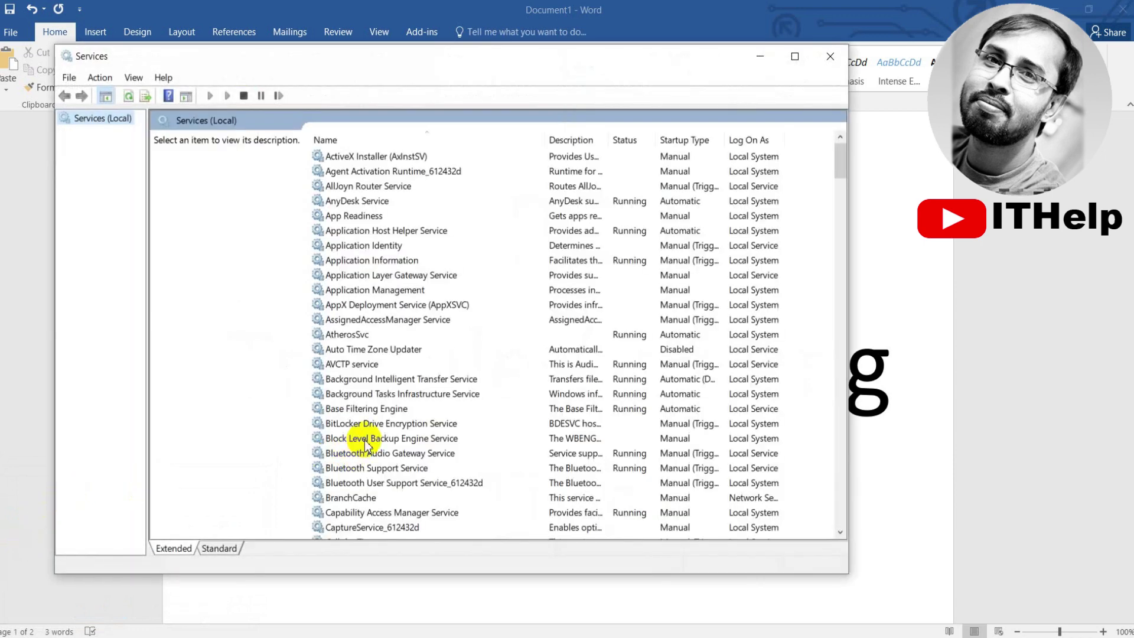
- Find and select the SysMain service in the list of local services
{"action": "left_click", "coordinate": [380, 277]}
{"action": "key", "text": "s"}
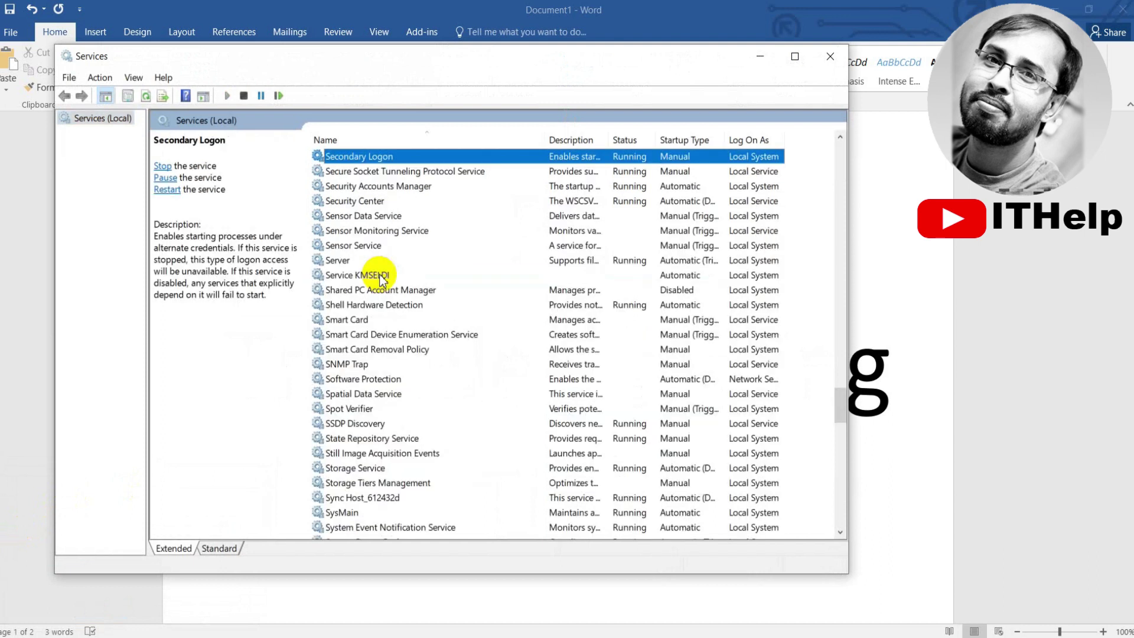
{"action": "key", "text": "Down"}
{"action": "key", "text": "Down"}
{"action": "key", "text": "Down"}
{"action": "key", "text": "Down"}
{"action": "key", "text": "Down"}
{"action": "key", "text": "Down"}
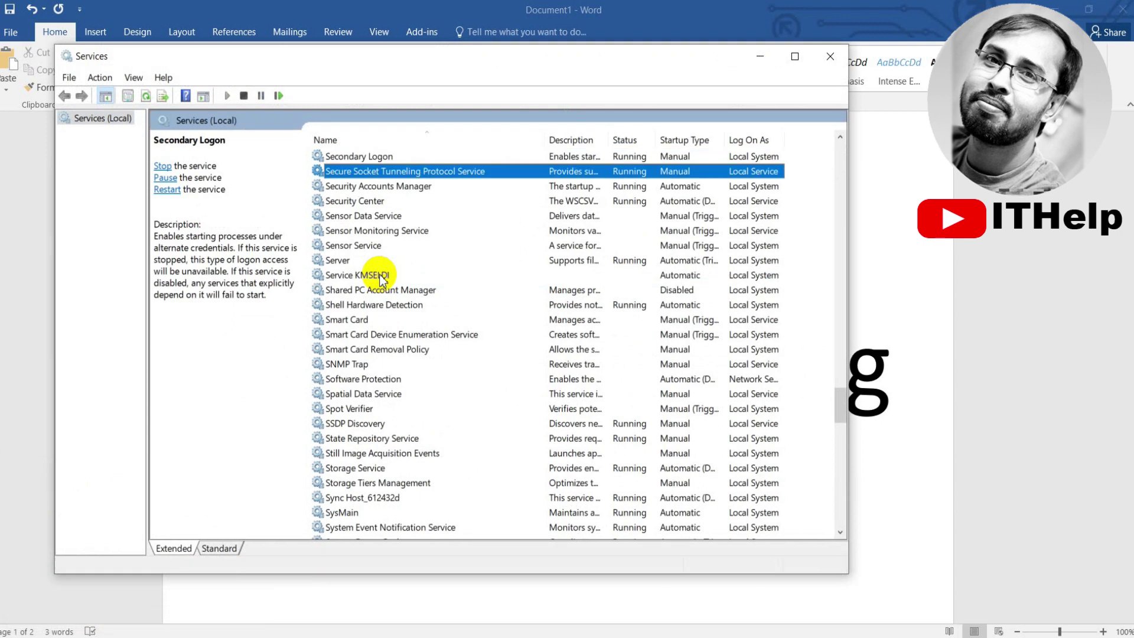
{"action": "key", "text": "Down"}
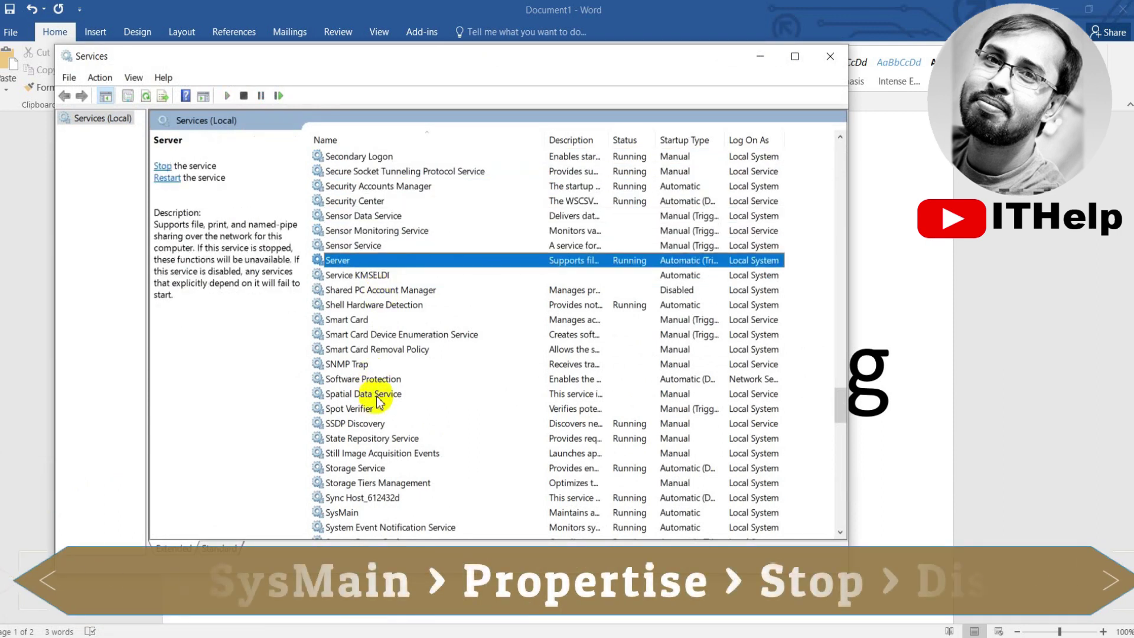
{"action": "scroll", "coordinate": [374, 397], "scroll_direction": "down", "scroll_amount": 4}
{"action": "left_click", "coordinate": [351, 335]}
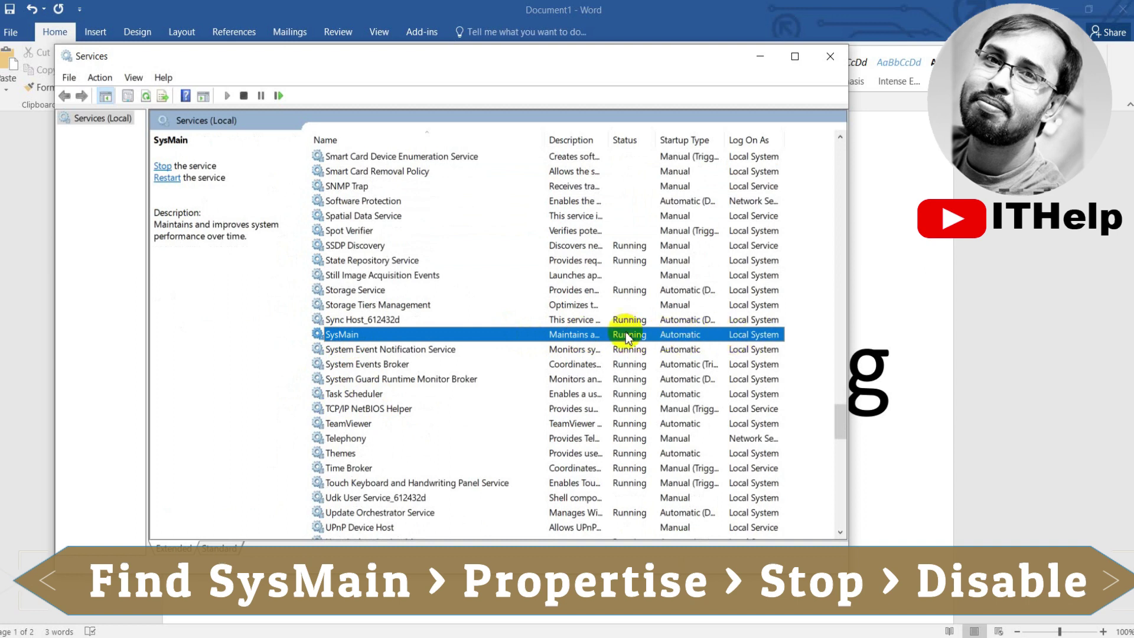
- Set the SysMain service's startup type to Disabled in its properties, stop the service and apply the change
{"action": "double_click", "coordinate": [442, 335]}
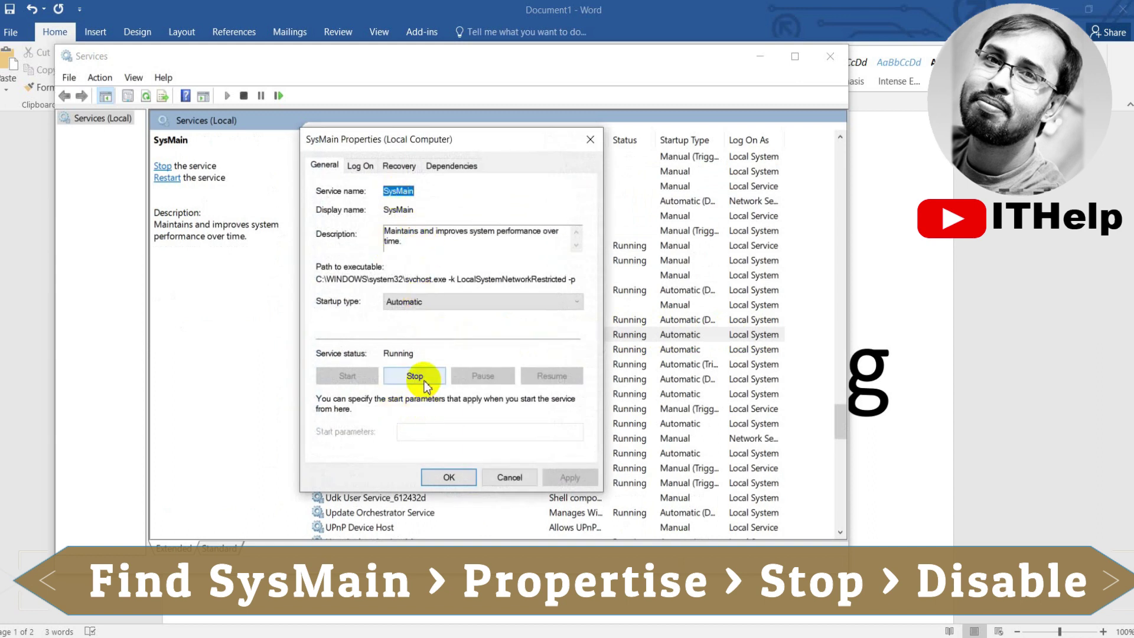
{"action": "left_click", "coordinate": [512, 477]}
{"action": "right_click", "coordinate": [378, 335]}
{"action": "left_click", "coordinate": [448, 482]}
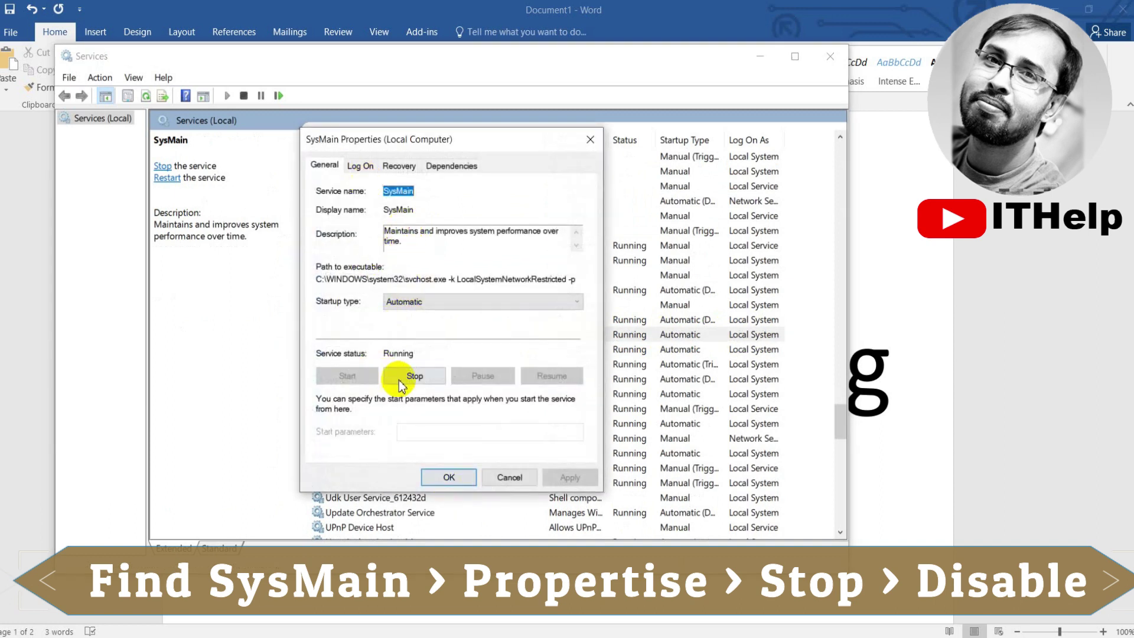
{"action": "left_click", "coordinate": [449, 306]}
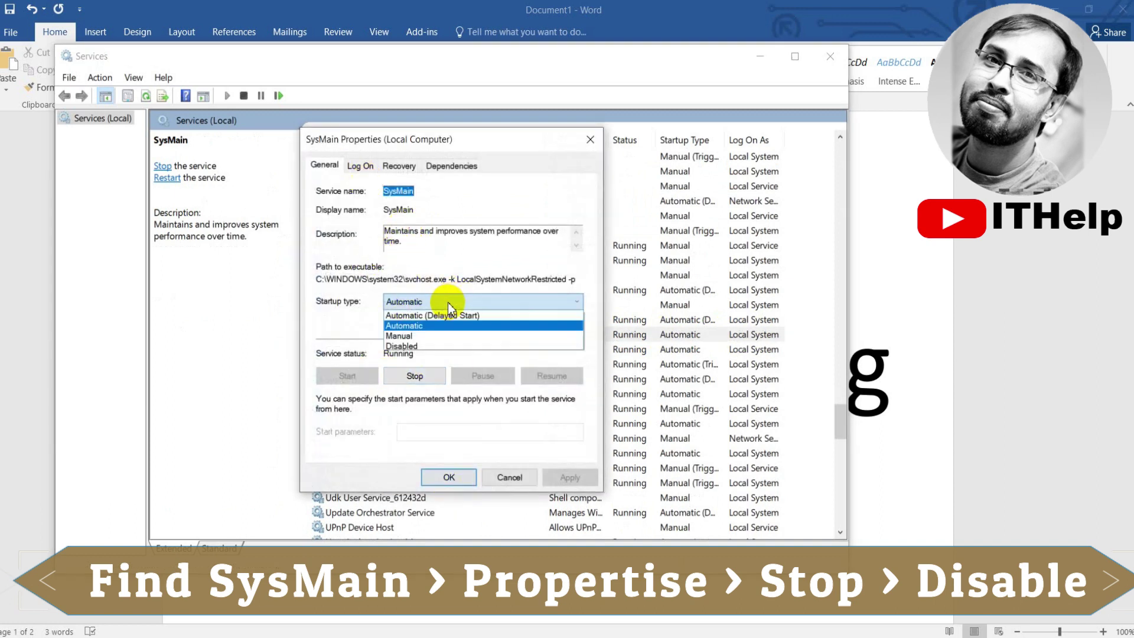
{"action": "left_click", "coordinate": [417, 347]}
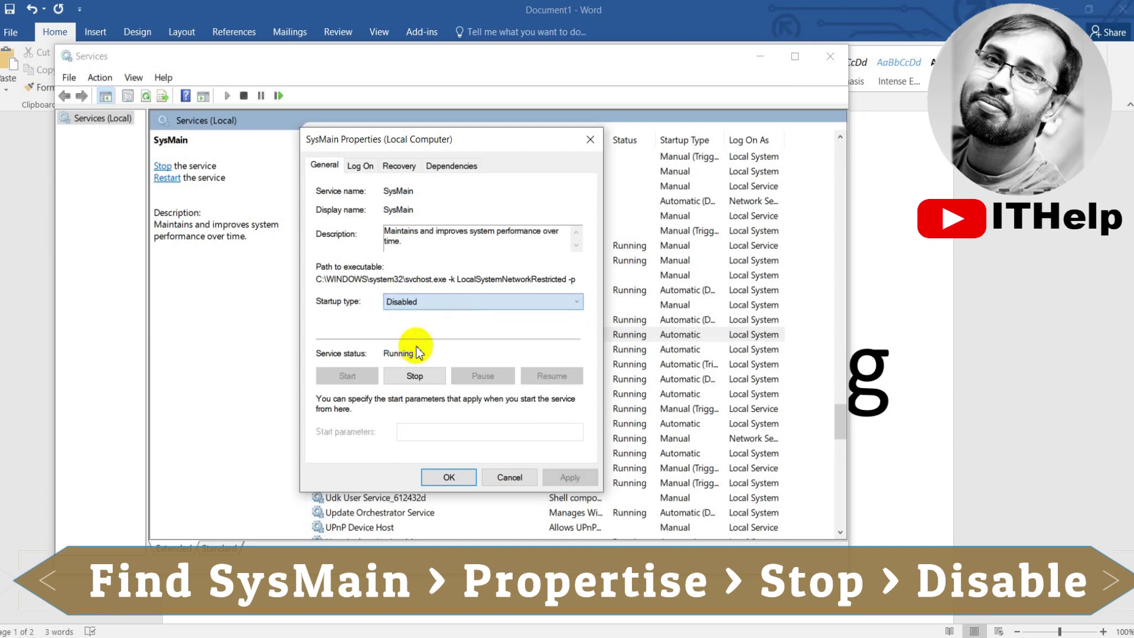
{"action": "left_click", "coordinate": [435, 383]}
{"action": "left_click", "coordinate": [465, 335]}
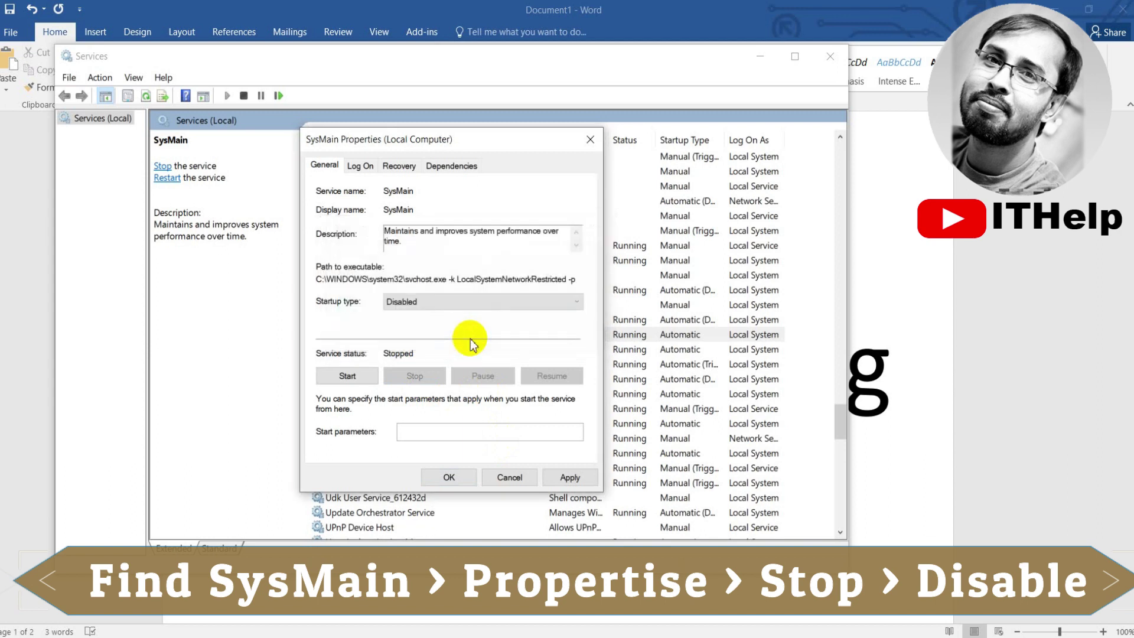
{"action": "left_click", "coordinate": [570, 478]}
{"action": "left_click", "coordinate": [449, 477]}
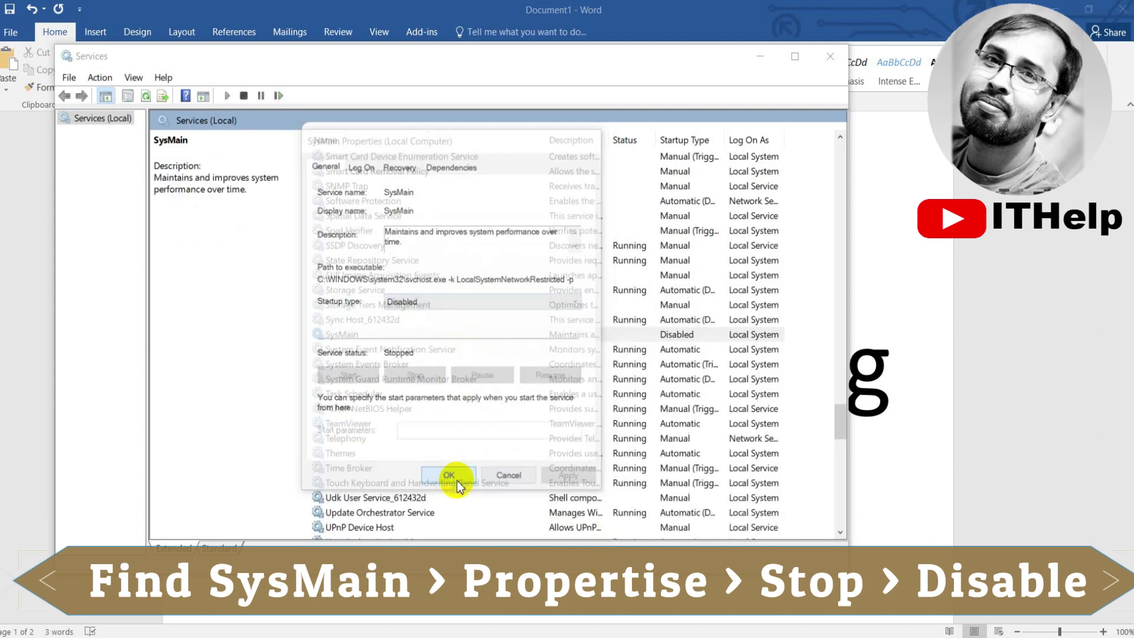
{"action": "left_click", "coordinate": [380, 333]}
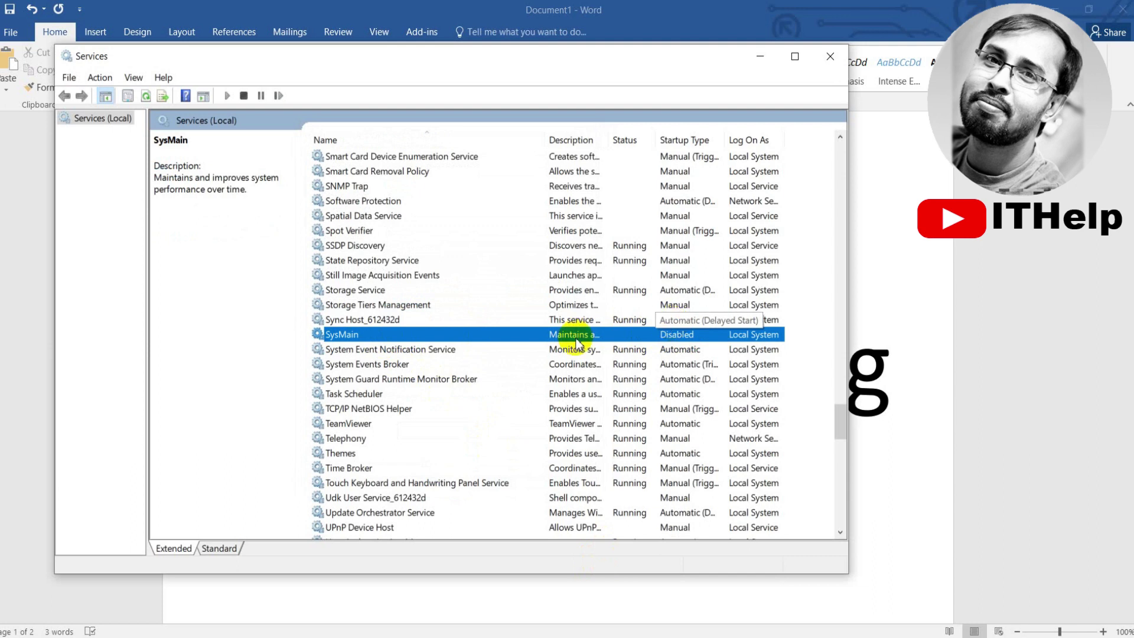
- Set the Connected Devices Platform Service's startup type to Disabled, stop the service and apply the change
{"action": "key", "text": "c"}
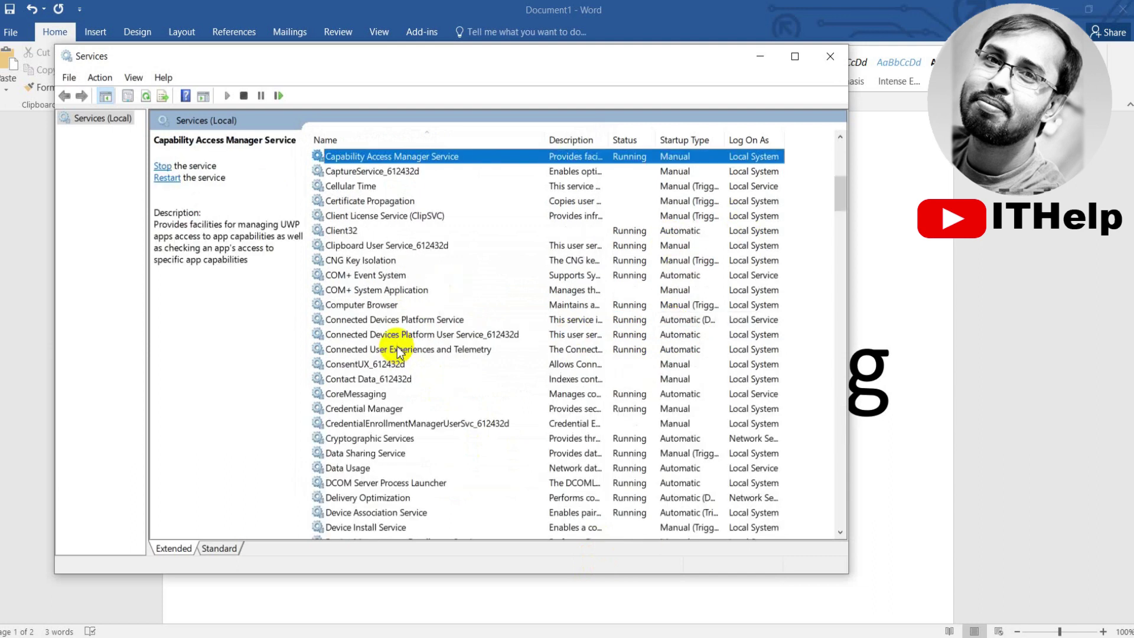
{"action": "left_click", "coordinate": [415, 322]}
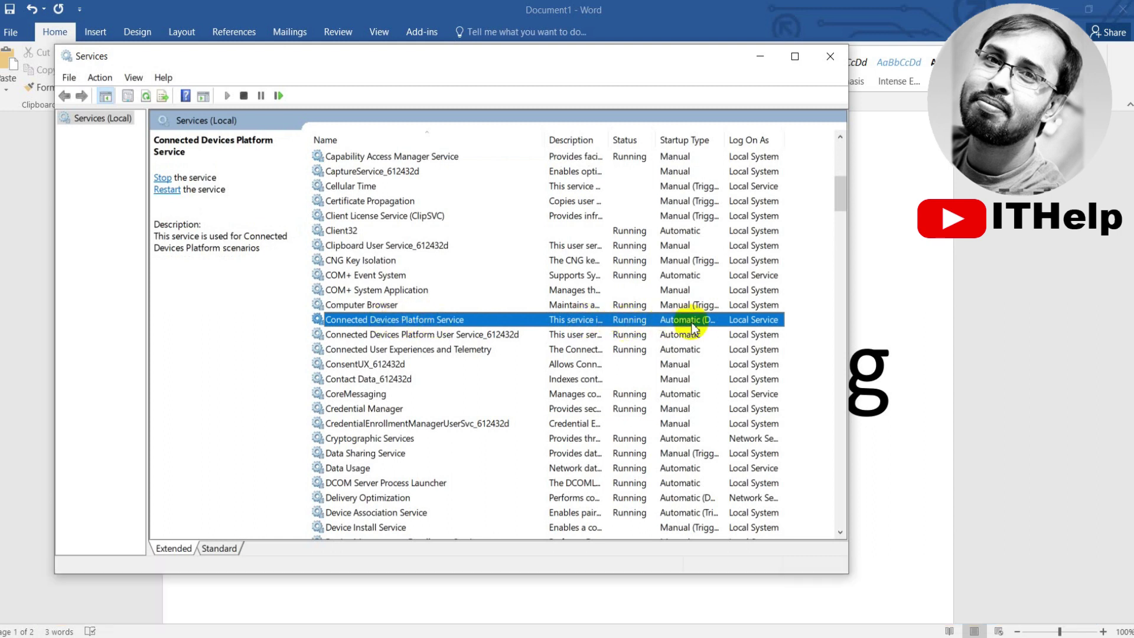
{"action": "right_click", "coordinate": [452, 324]}
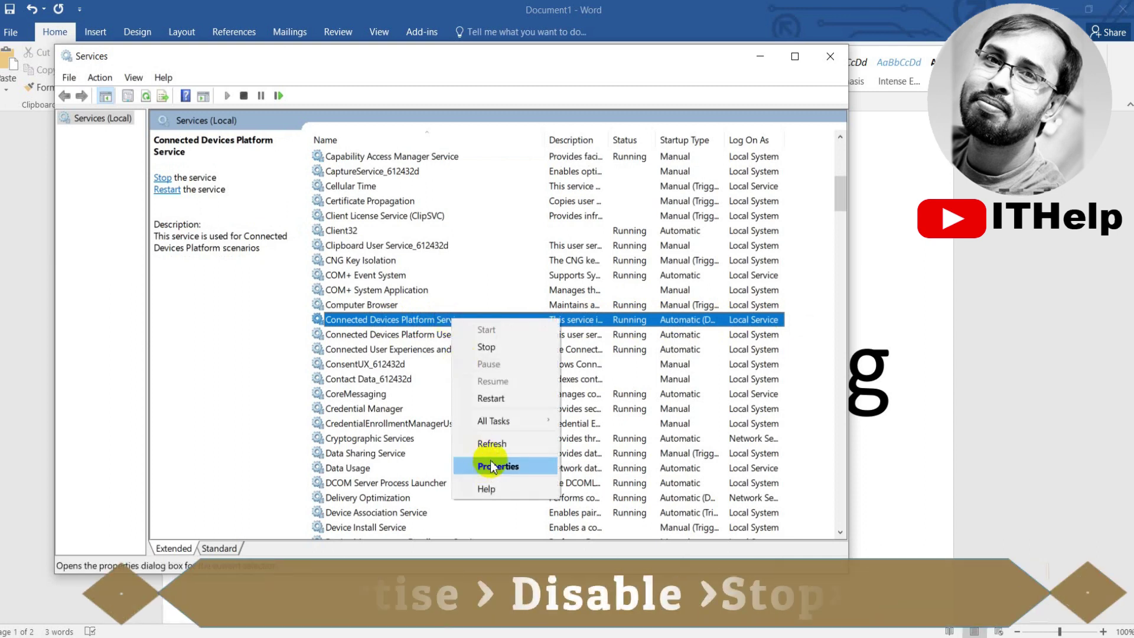
{"action": "left_click", "coordinate": [497, 467]}
{"action": "left_click", "coordinate": [441, 302]}
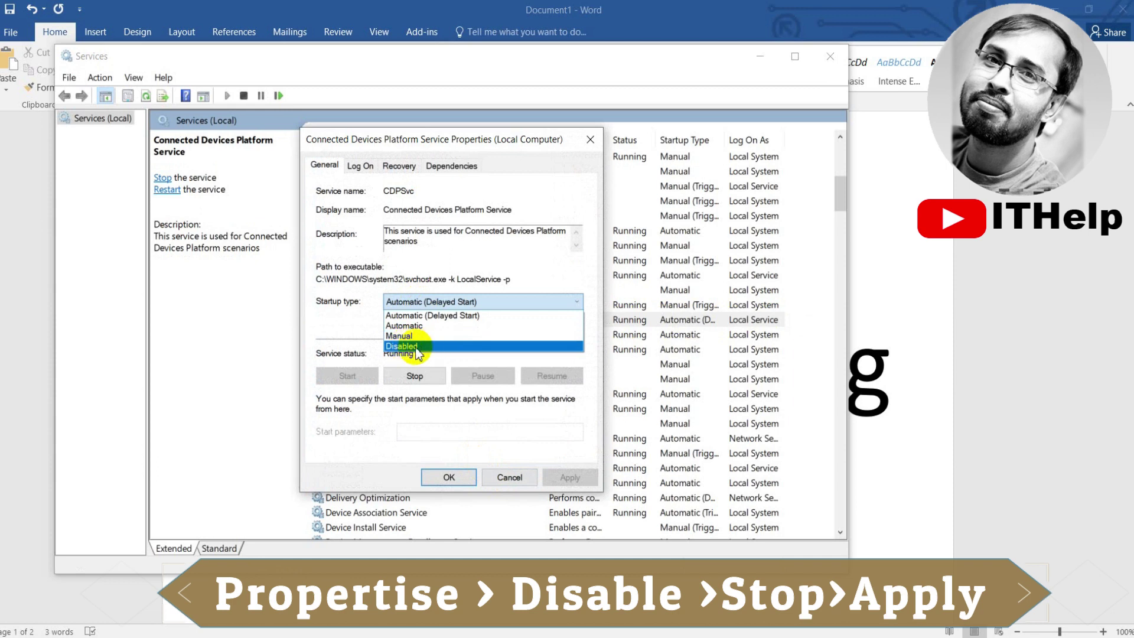
{"action": "left_click", "coordinate": [423, 348]}
{"action": "left_click", "coordinate": [415, 377]}
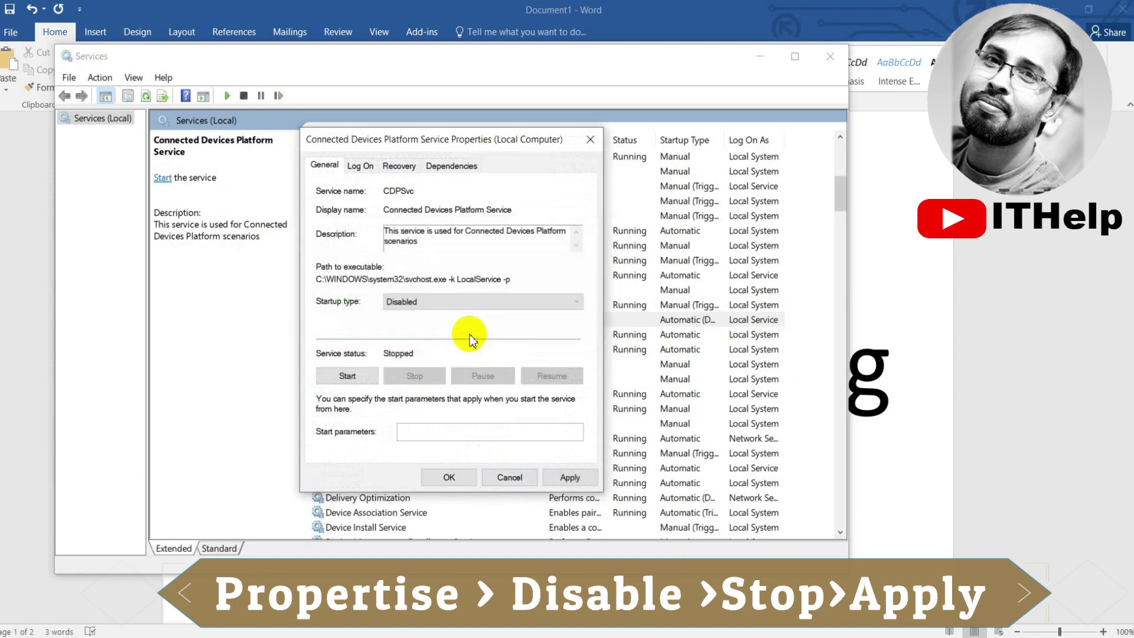
{"action": "left_click", "coordinate": [570, 478]}
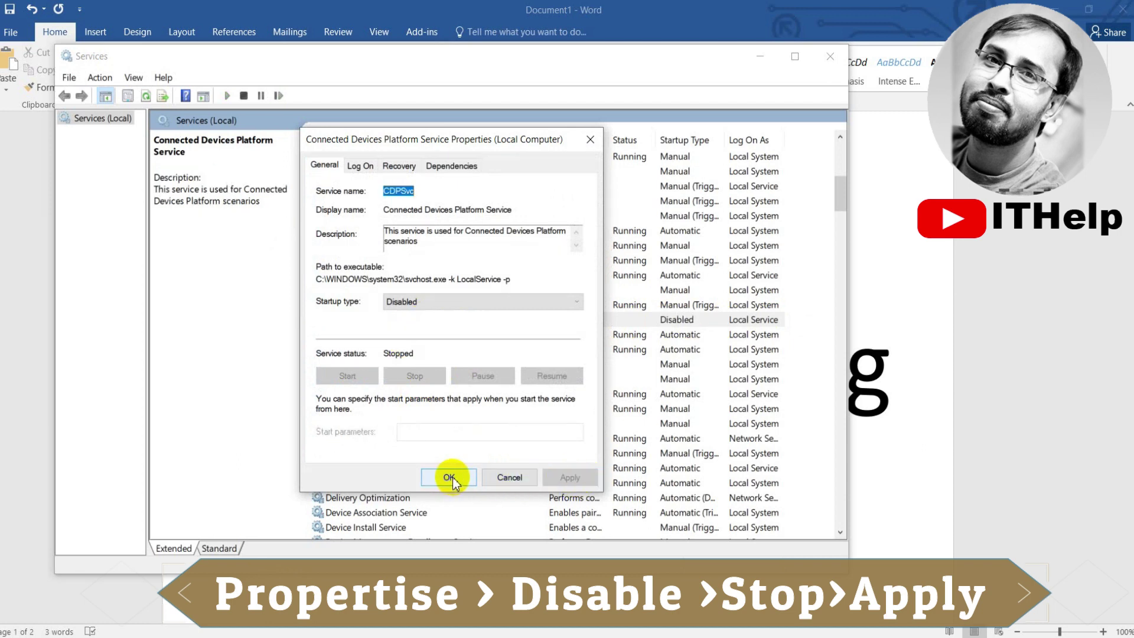
{"action": "left_click", "coordinate": [470, 478]}
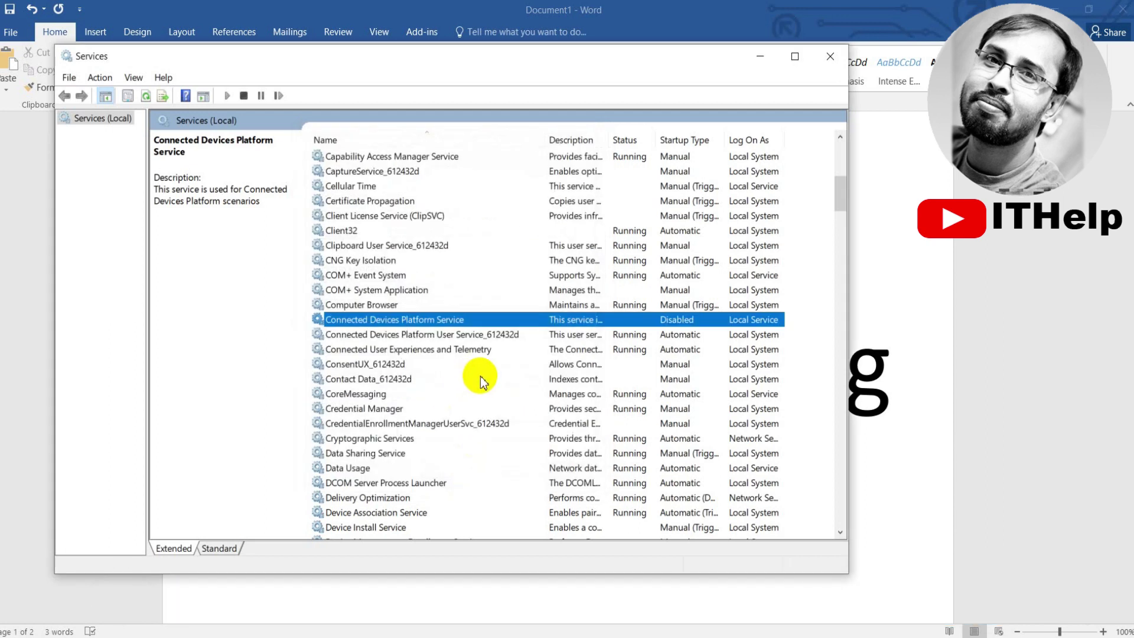
- Find the Connected User Experiences and Telemetry service and open its properties
{"action": "left_click", "coordinate": [436, 334]}
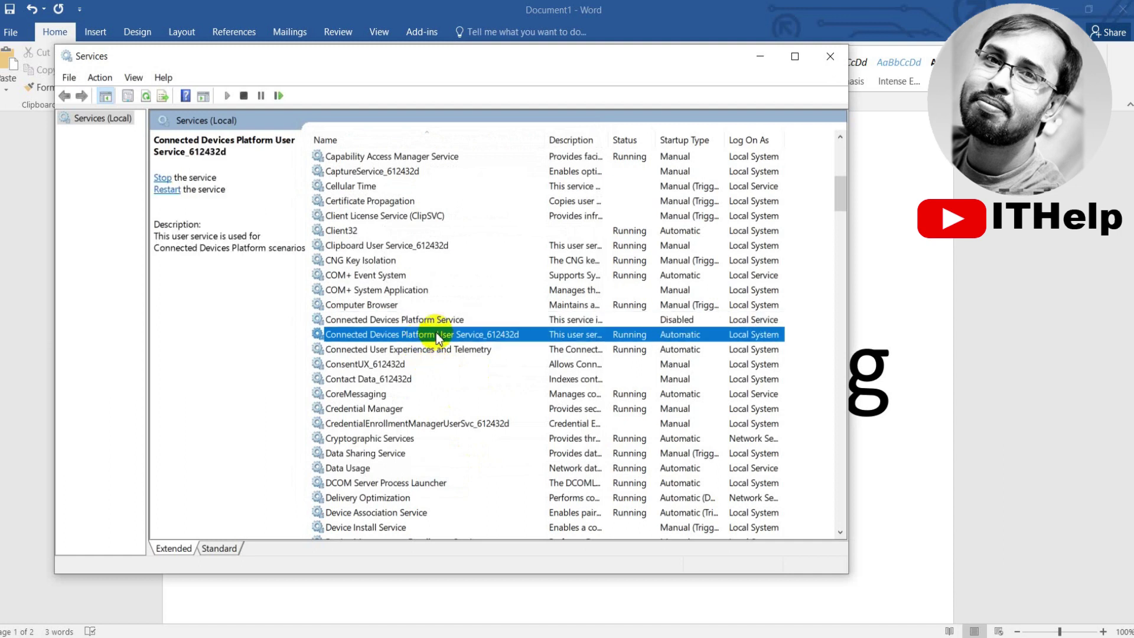
{"action": "scroll", "coordinate": [436, 333], "scroll_direction": "up", "scroll_amount": 6}
{"action": "key", "text": "Down"}
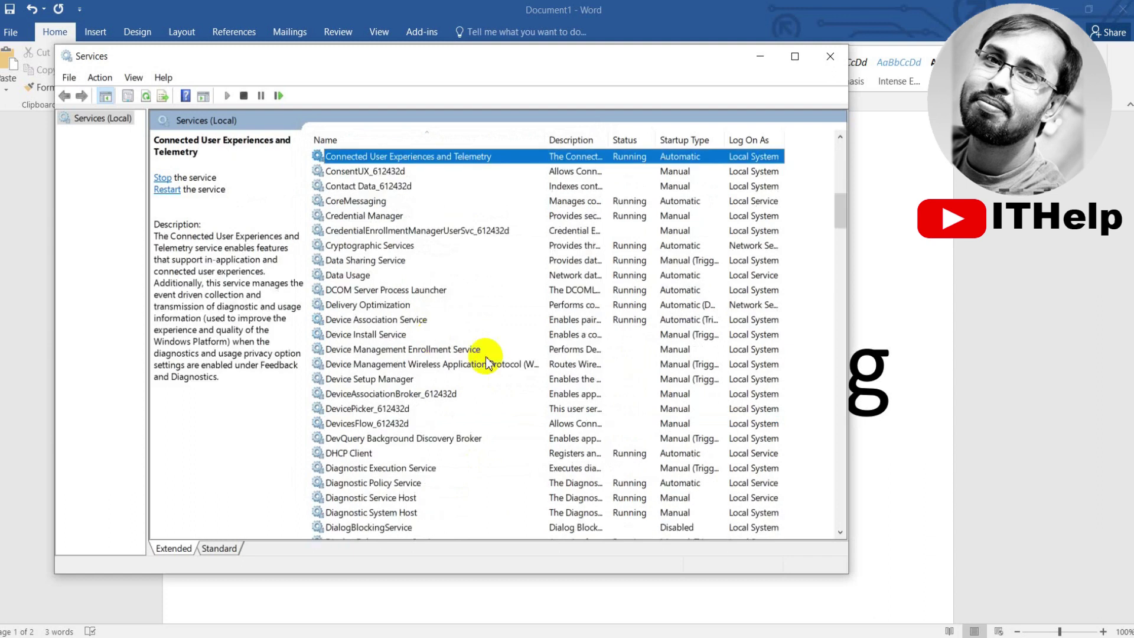
{"action": "scroll", "coordinate": [467, 251], "scroll_direction": "up", "scroll_amount": 1}
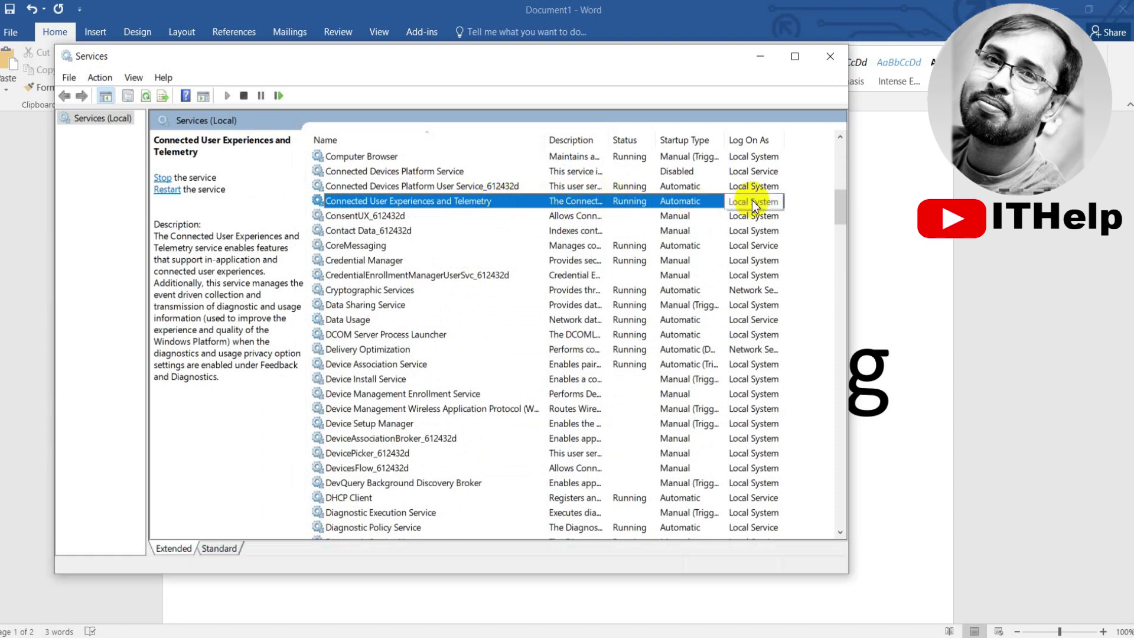
{"action": "right_click", "coordinate": [428, 203]}
{"action": "left_click", "coordinate": [470, 353]}
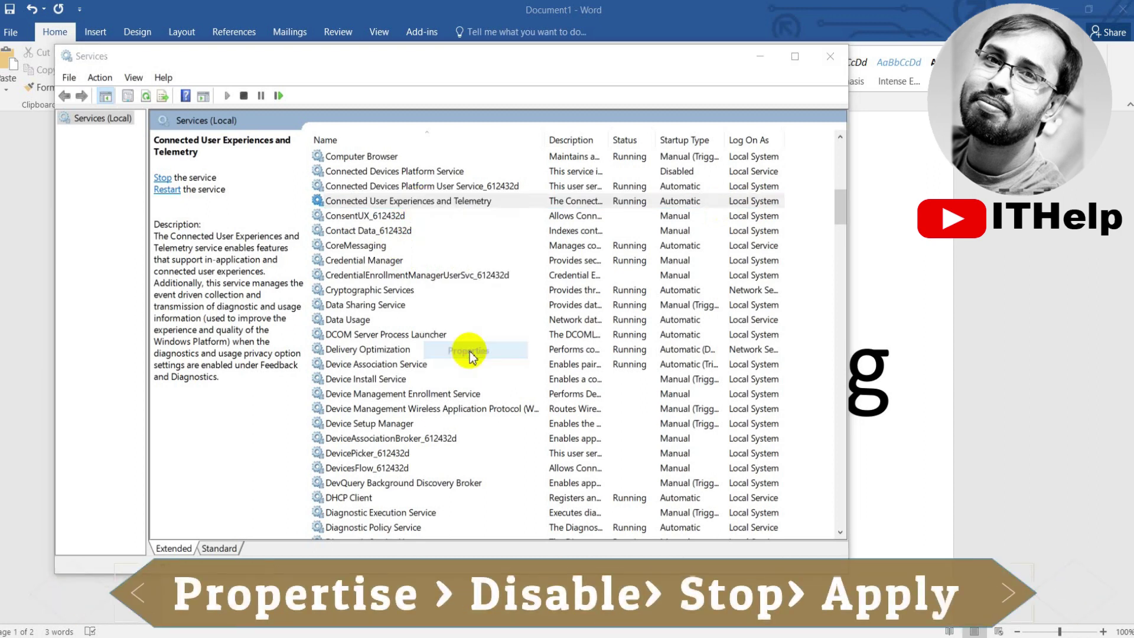
- Disable and stop the Connected User Experiences and Telemetry service, apply the change and close the Services console
{"action": "left_click", "coordinate": [430, 300]}
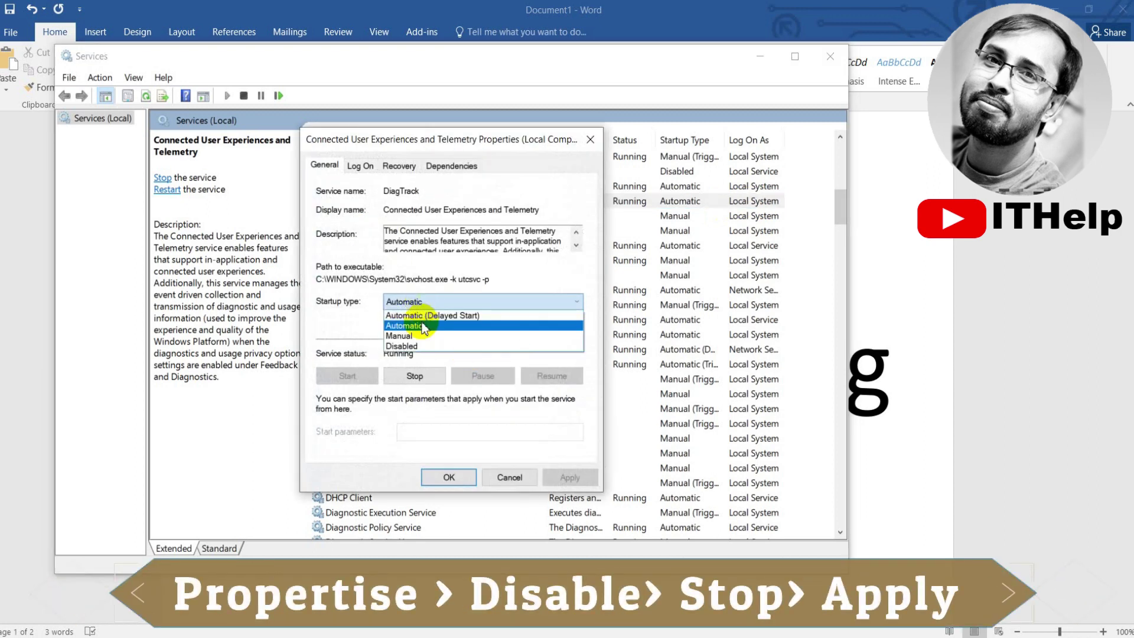
{"action": "left_click", "coordinate": [408, 347]}
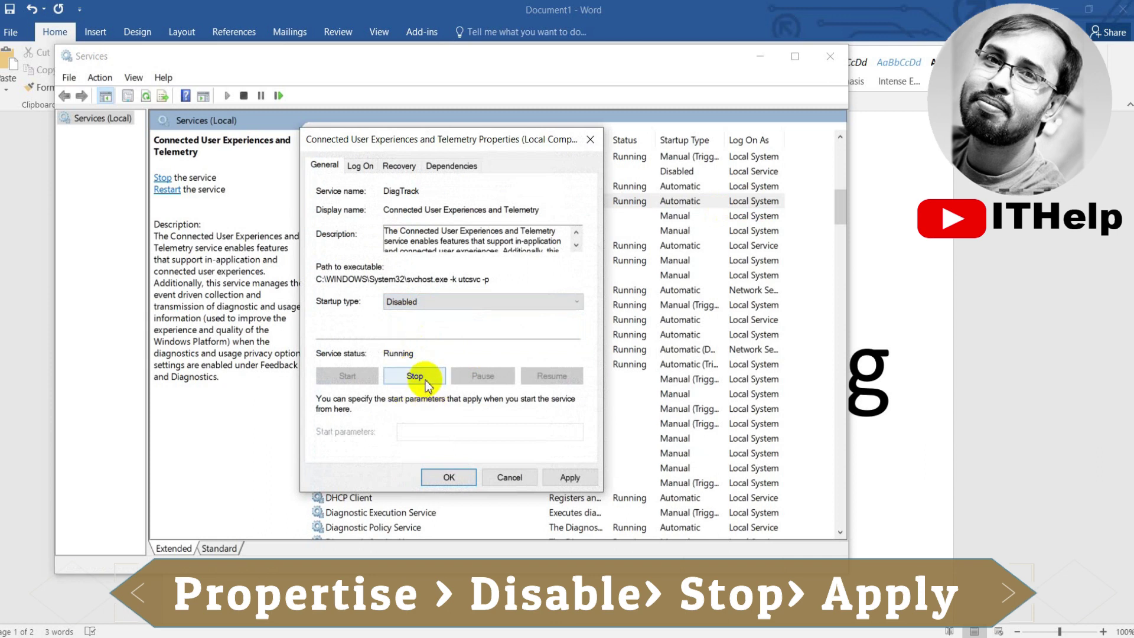
{"action": "left_click", "coordinate": [416, 377]}
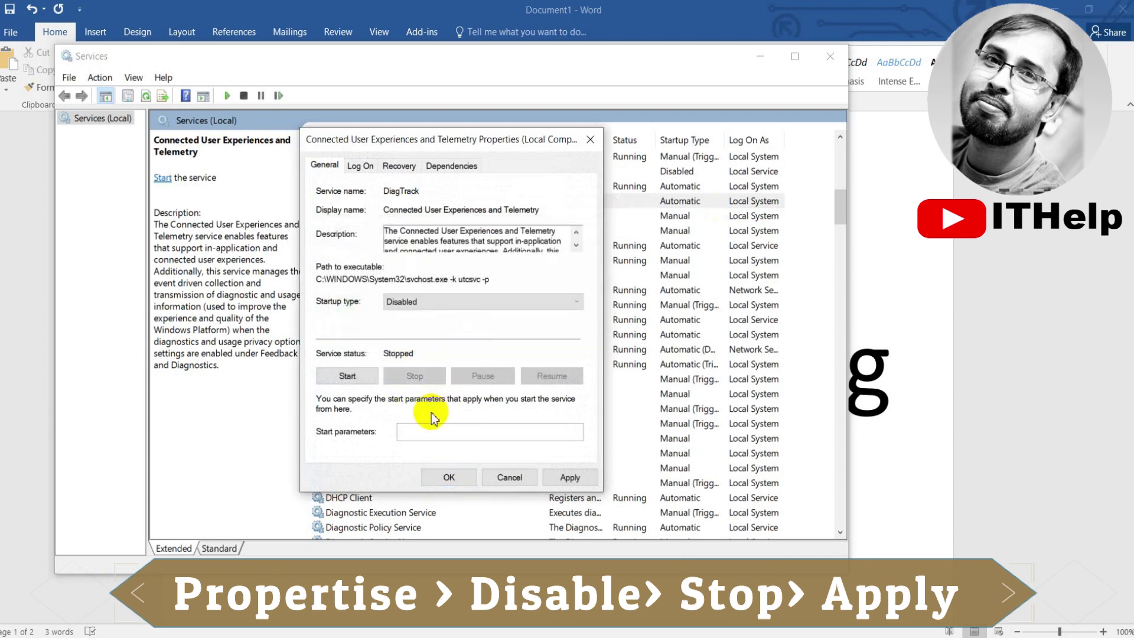
{"action": "left_click", "coordinate": [573, 480]}
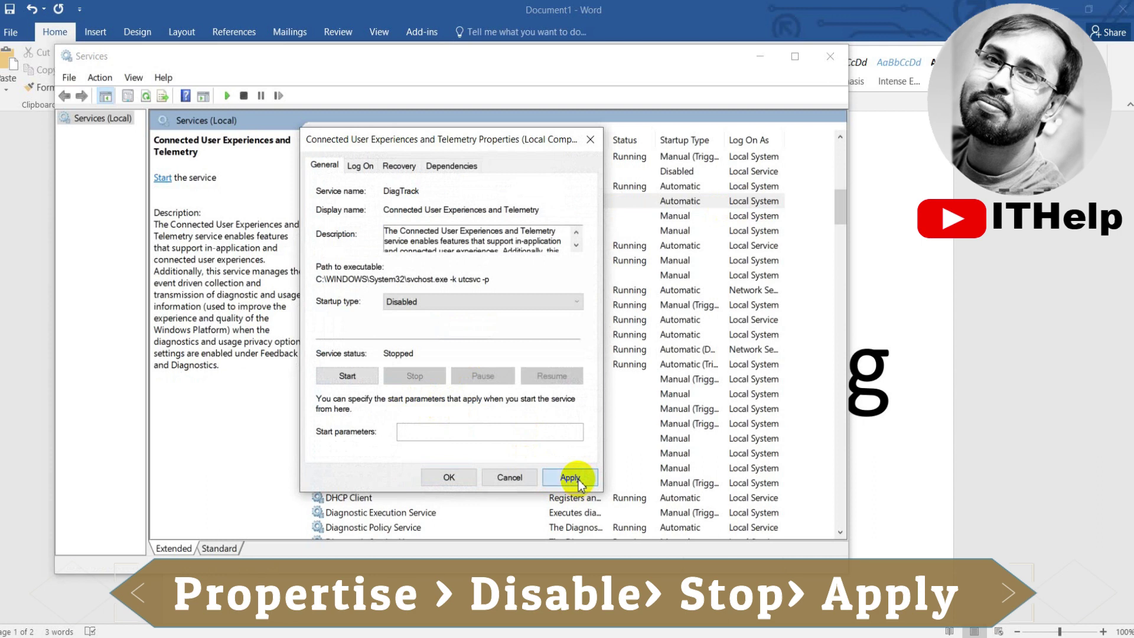
{"action": "left_click", "coordinate": [452, 481]}
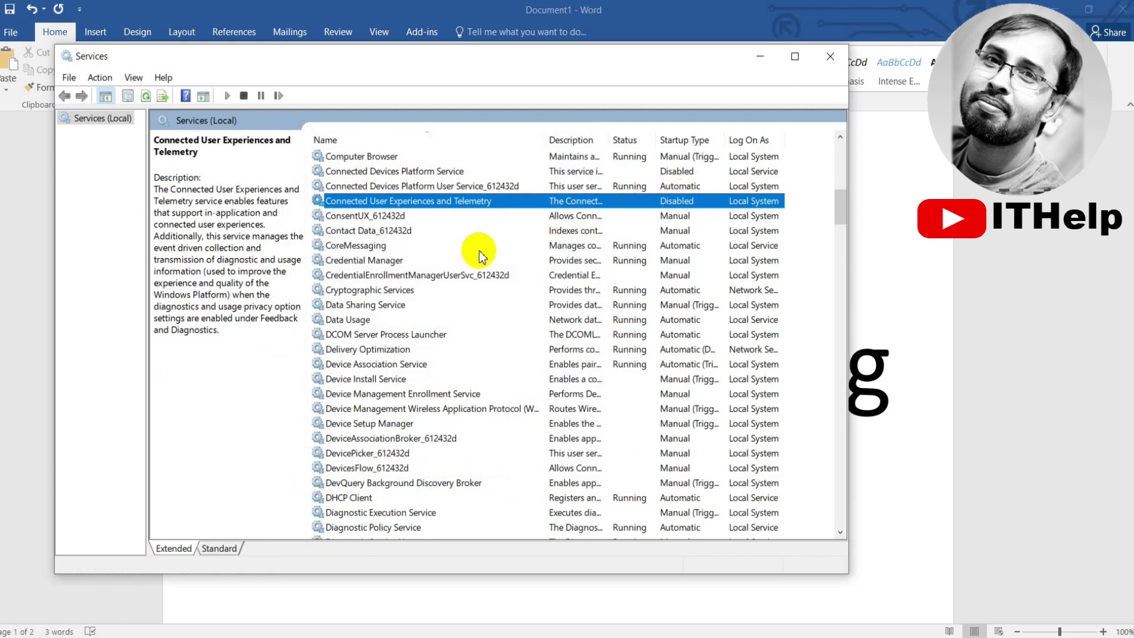
{"action": "left_click", "coordinate": [831, 63]}
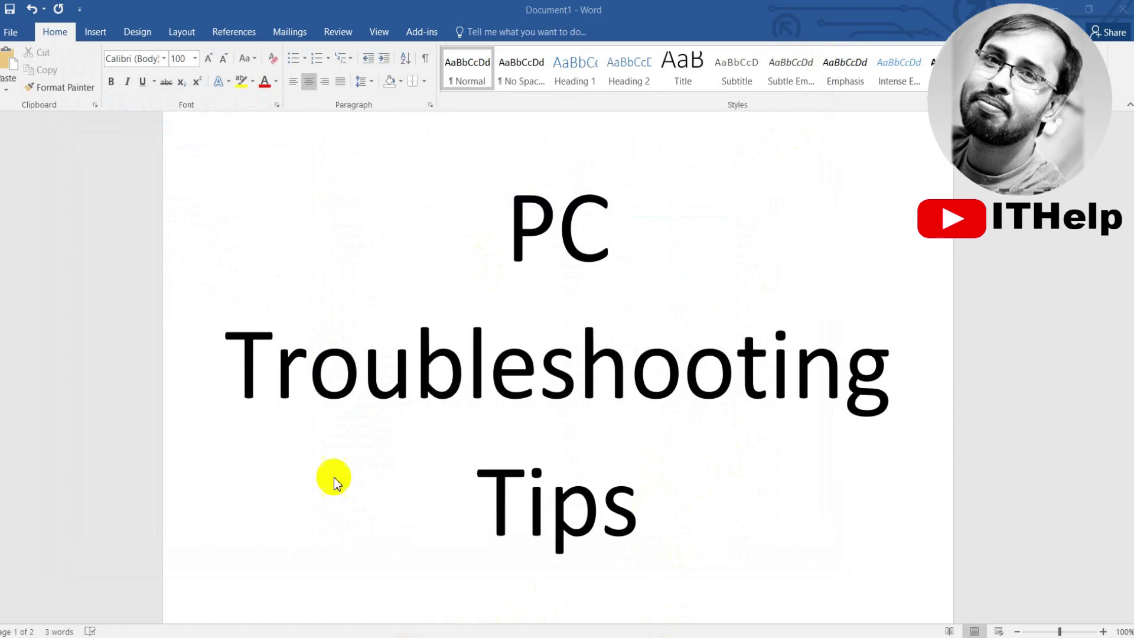
- Open Computer Management for This PC from File Explorer, and close the File Explorer window
{"action": "key", "text": "super+e"}
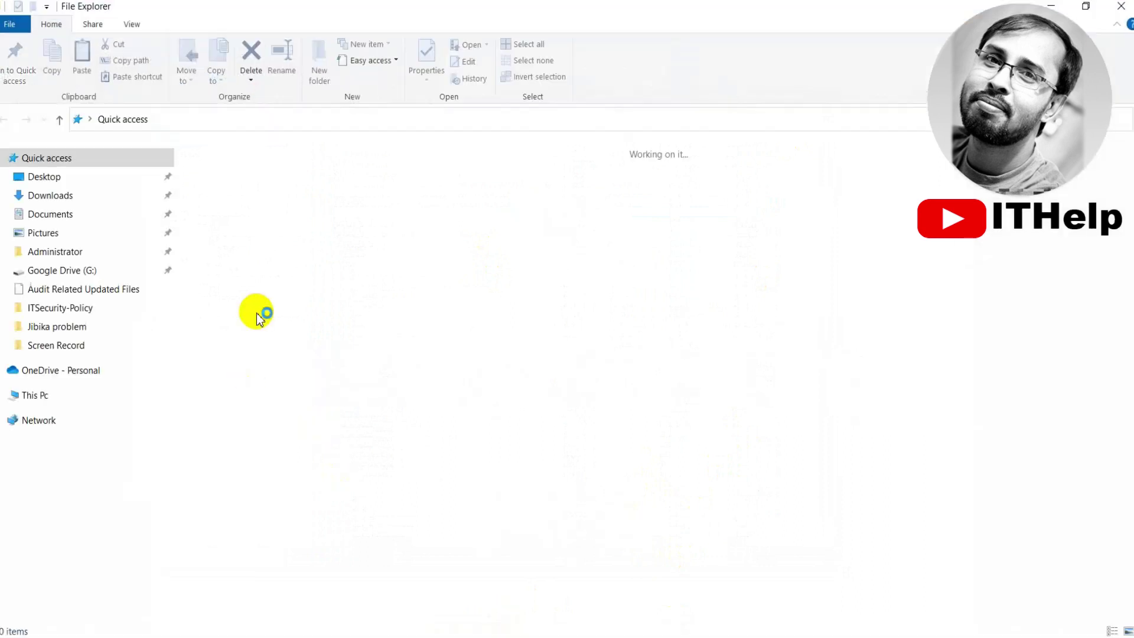
{"action": "right_click", "coordinate": [36, 397]}
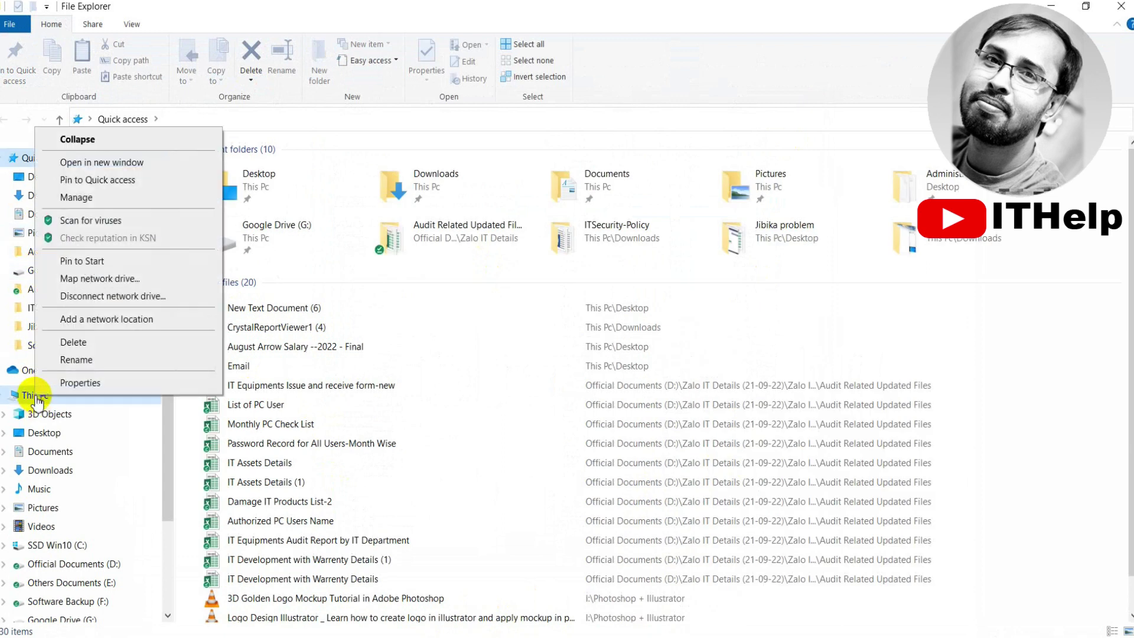
{"action": "left_click", "coordinate": [75, 199]}
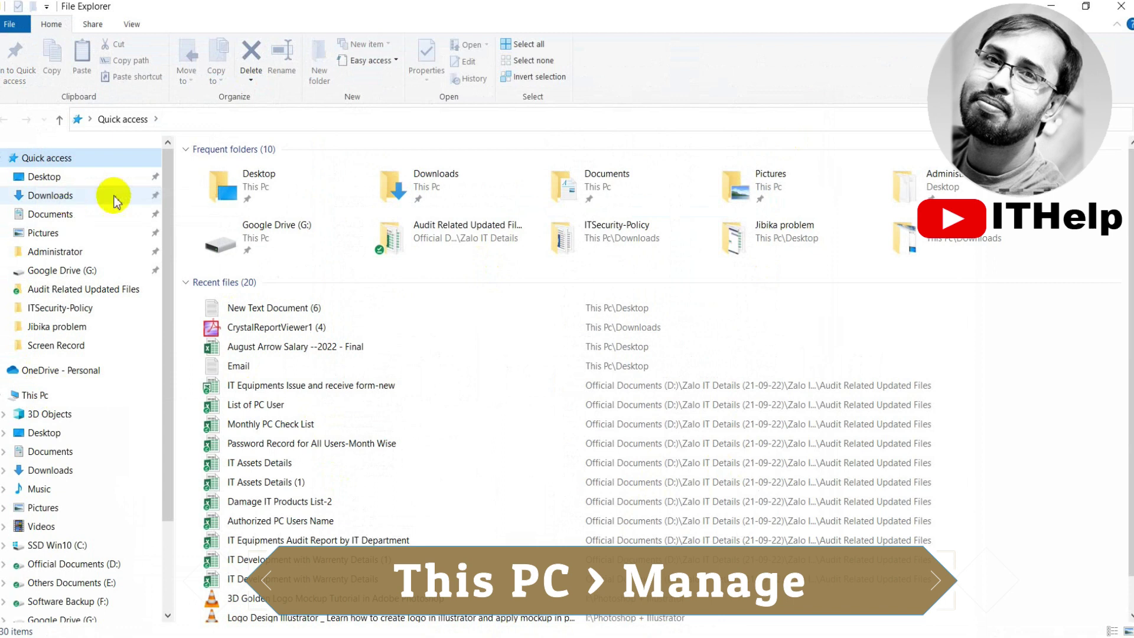
{"action": "left_click", "coordinate": [1125, 8]}
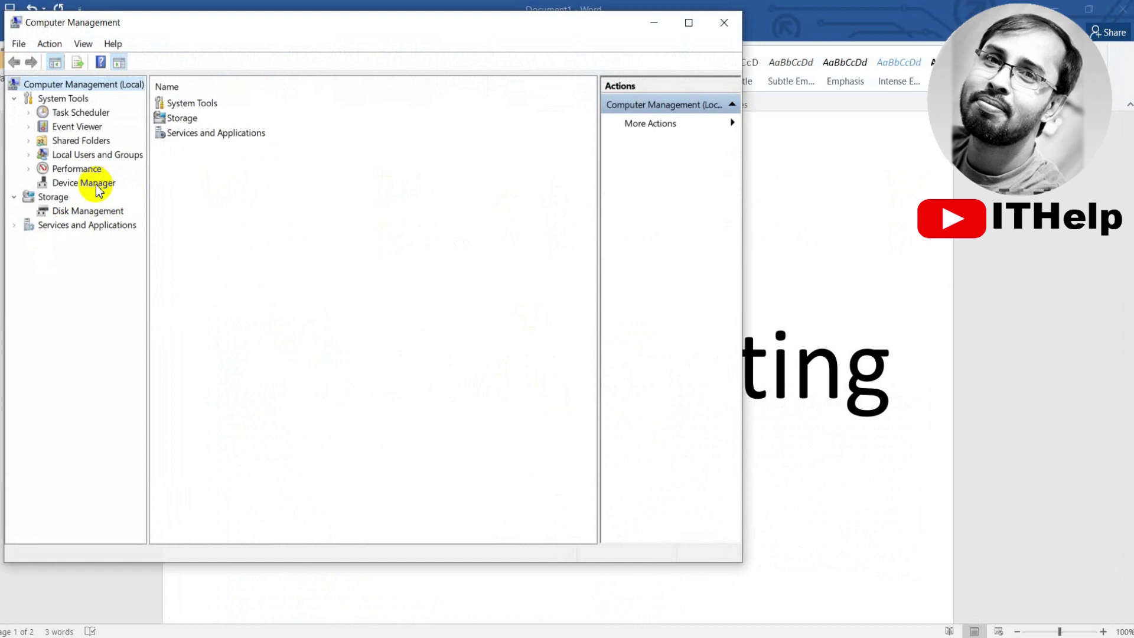
- Show Device Manager in Computer Management and collapse the Other devices category
{"action": "left_click", "coordinate": [95, 183]}
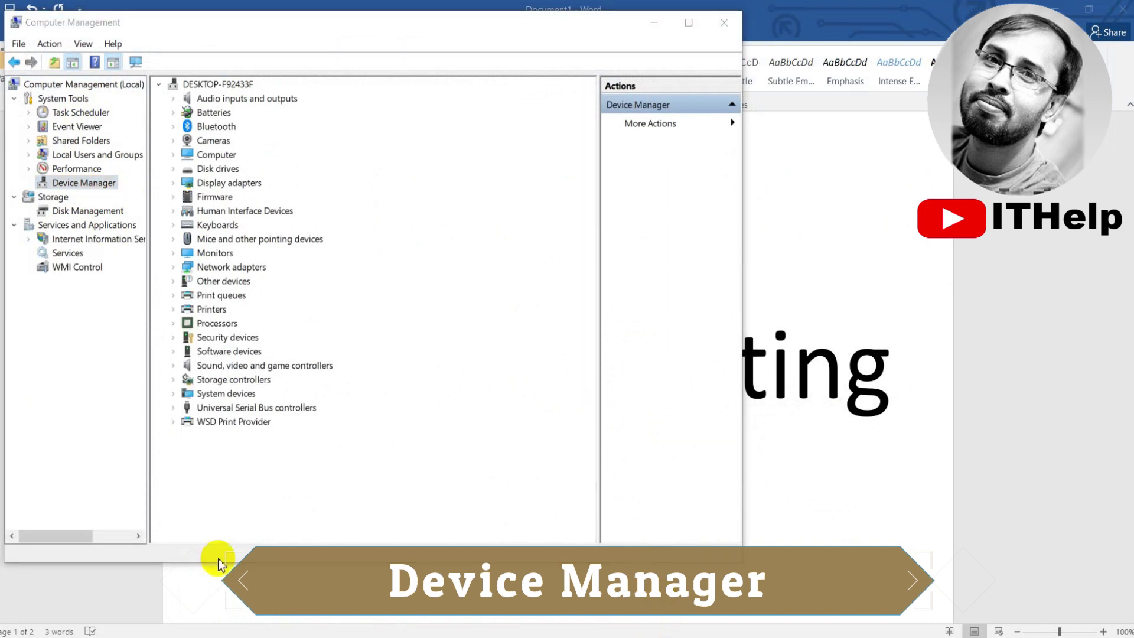
{"action": "left_click", "coordinate": [75, 171]}
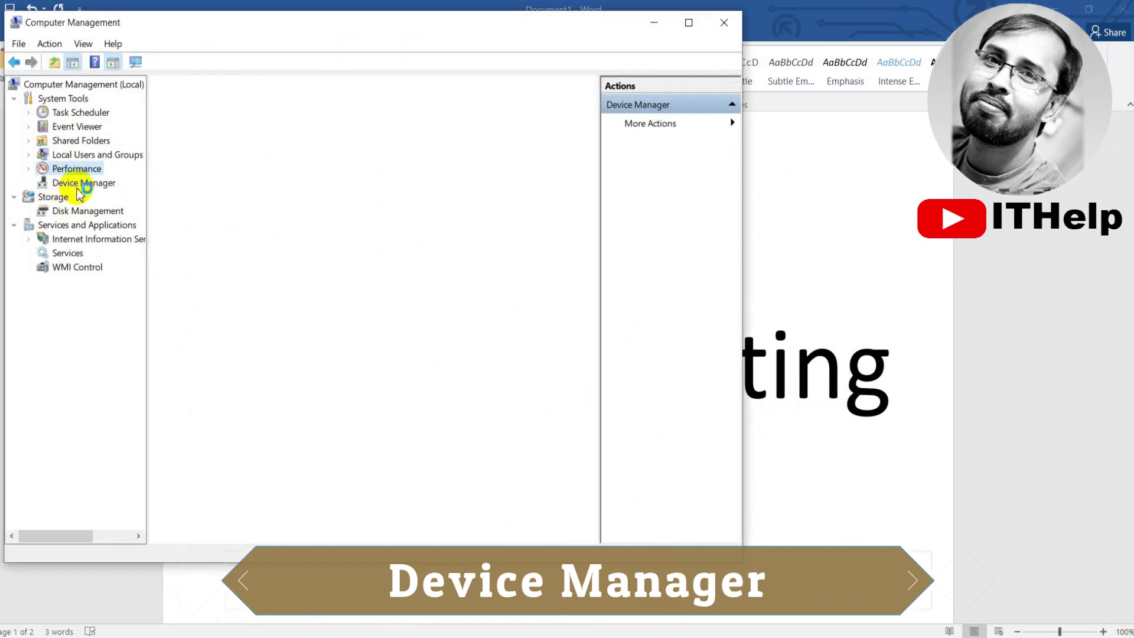
{"action": "left_click", "coordinate": [87, 188]}
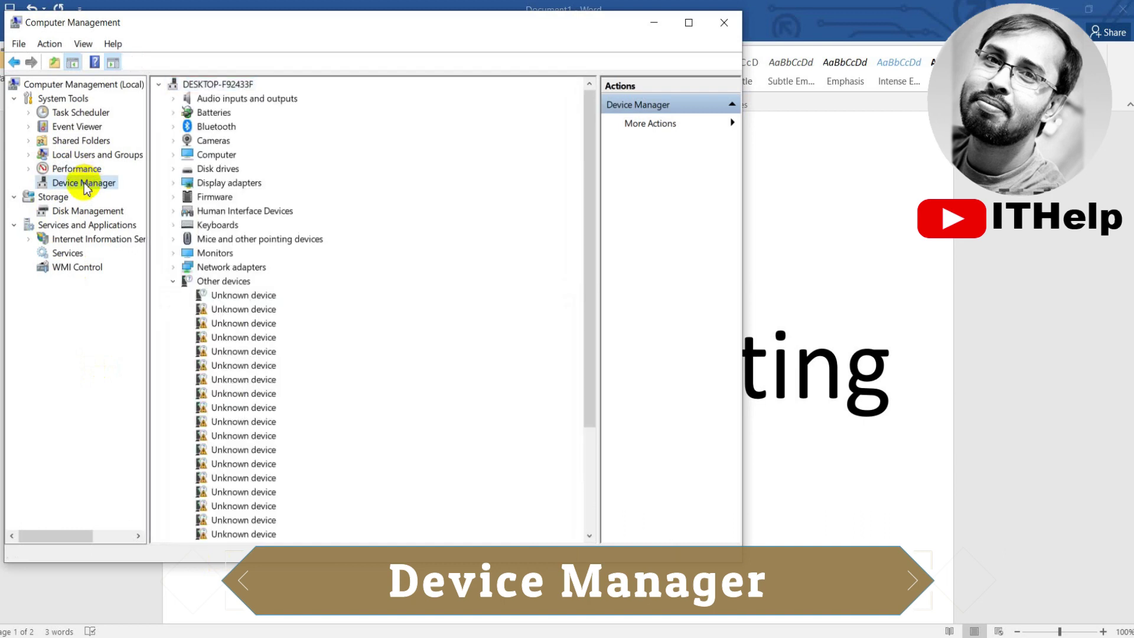
{"action": "left_click", "coordinate": [172, 283]}
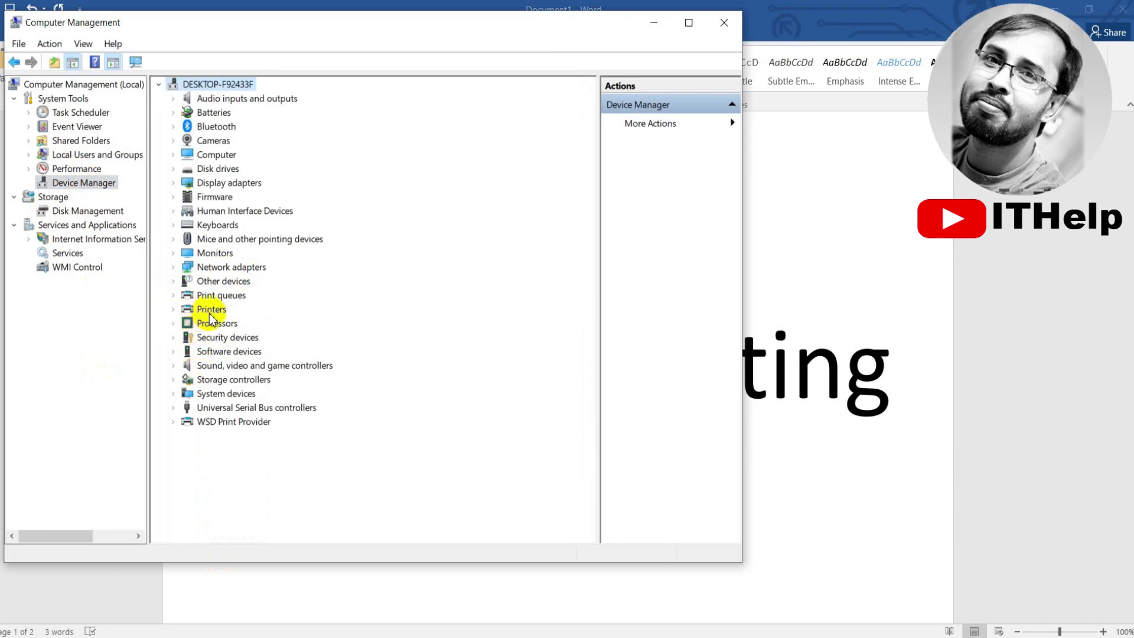
- Expand the System devices category and locate the High precision event timer
{"action": "left_click", "coordinate": [226, 394]}
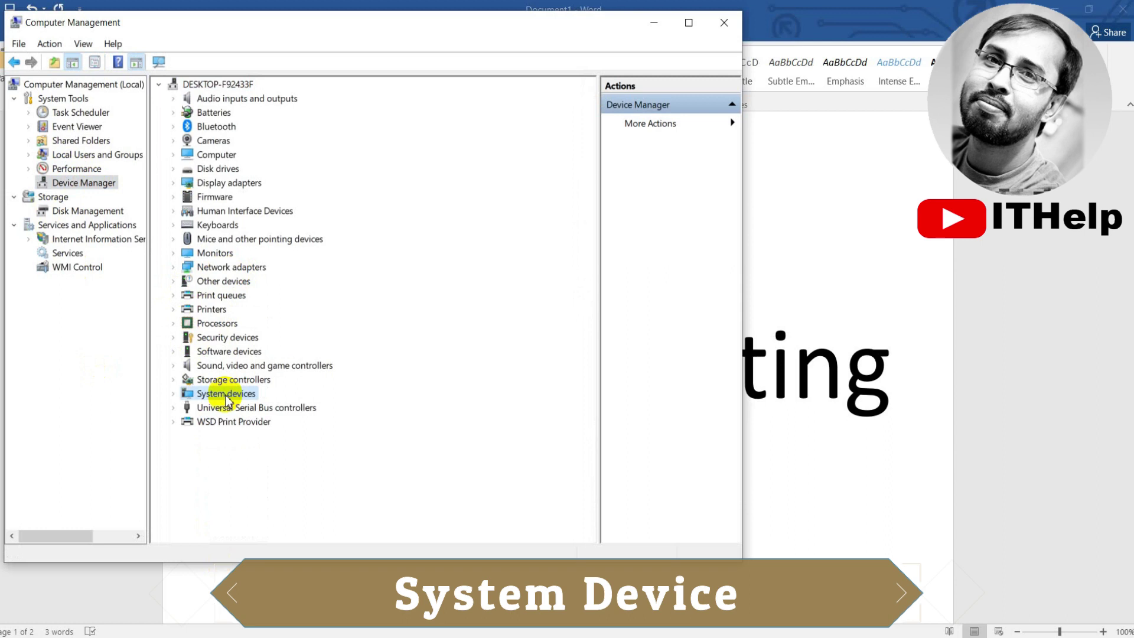
{"action": "left_click", "coordinate": [173, 393]}
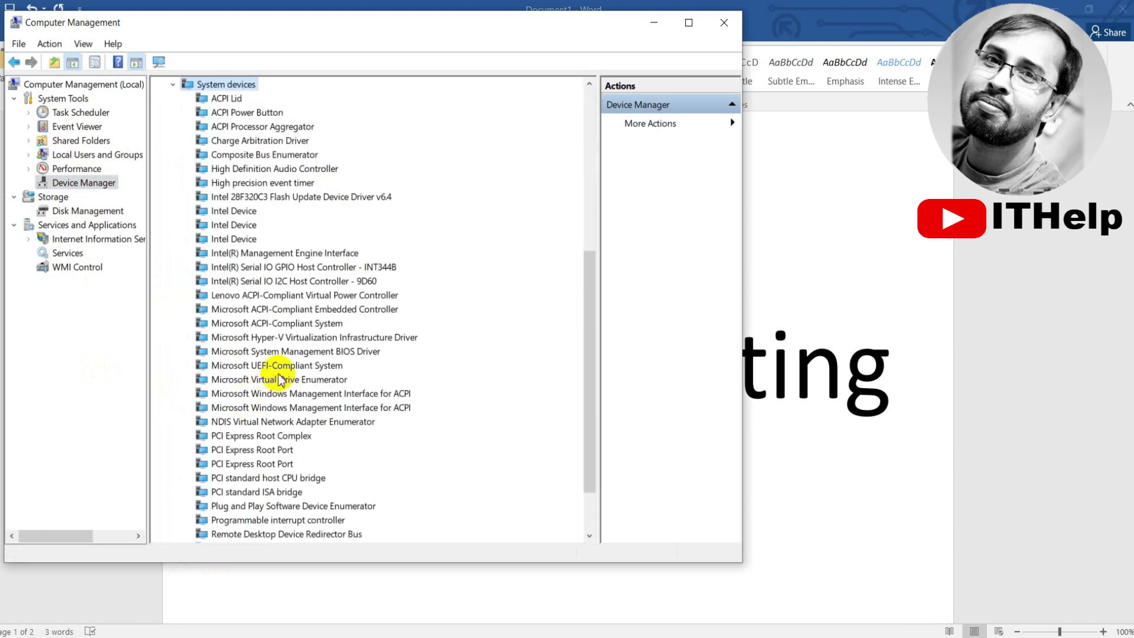
{"action": "left_click", "coordinate": [280, 380]}
{"action": "scroll", "coordinate": [296, 372], "scroll_direction": "up", "scroll_amount": 4}
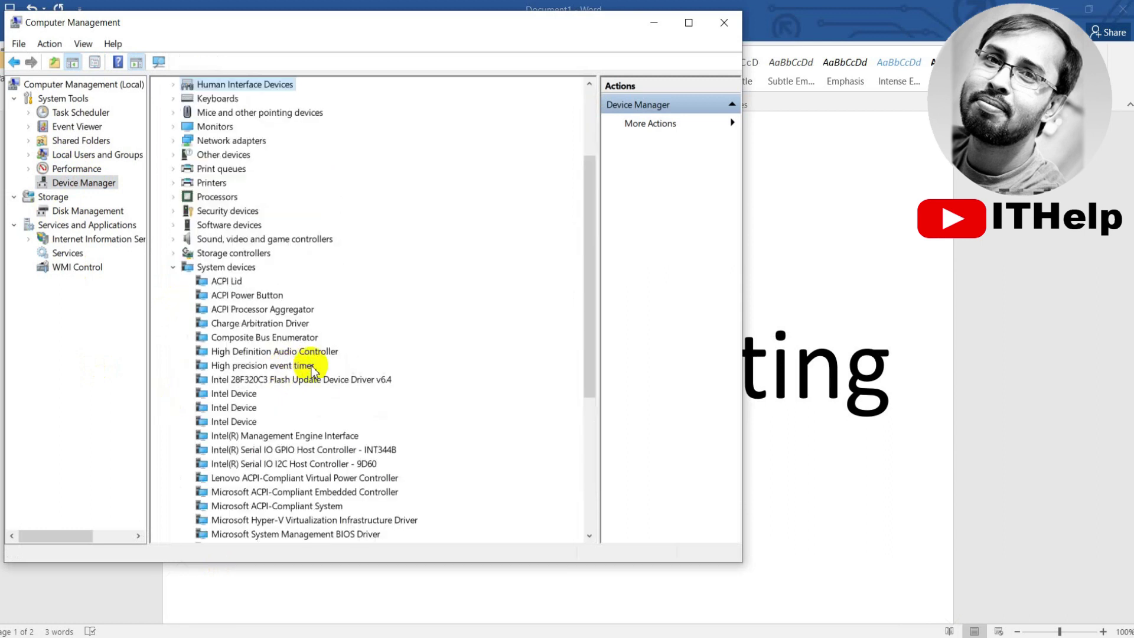
{"action": "left_click", "coordinate": [254, 438]}
{"action": "scroll", "coordinate": [340, 441], "scroll_direction": "down", "scroll_amount": 6}
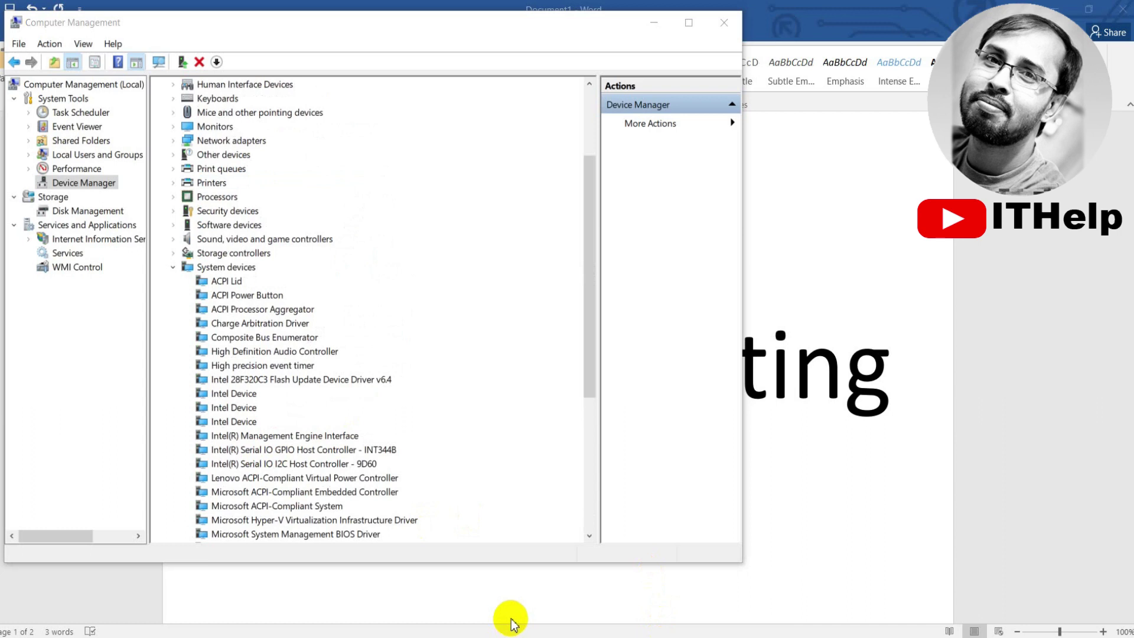
- Try to uninstall the High precision event timer
{"action": "left_click", "coordinate": [254, 368]}
{"action": "right_click", "coordinate": [273, 373]}
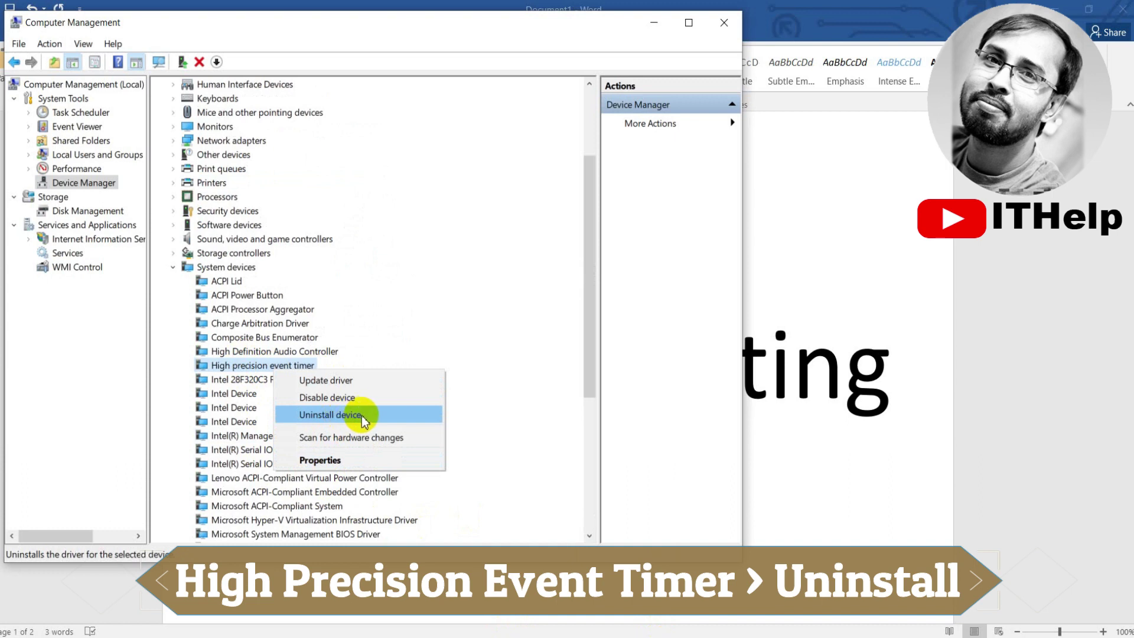
{"action": "left_click", "coordinate": [438, 416]}
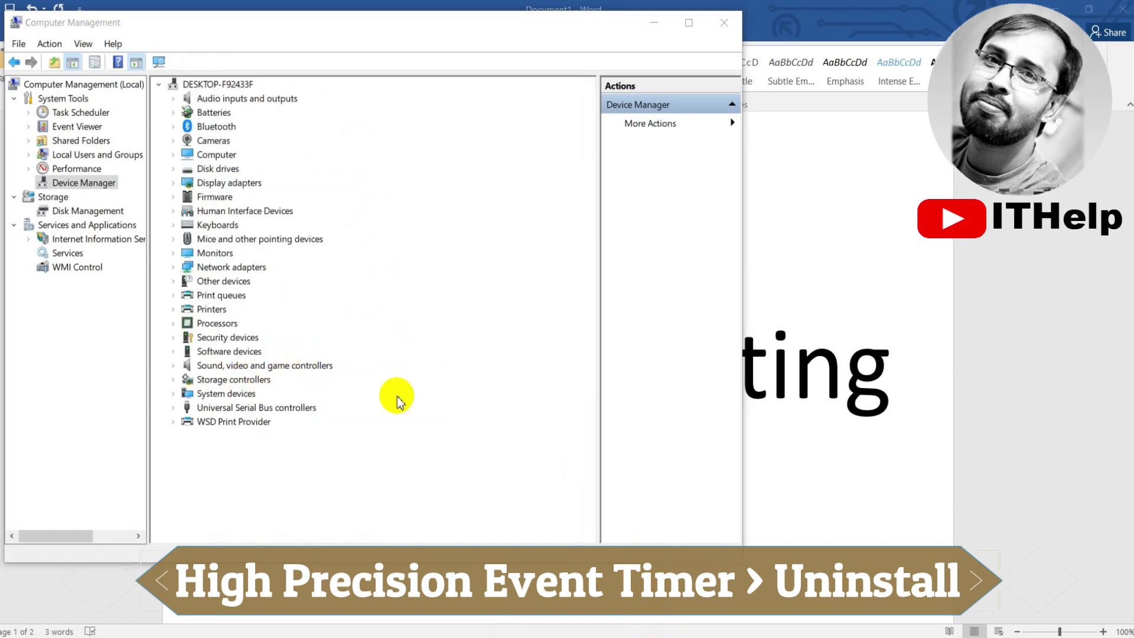
- Expand System devices again and uninstall the High precision event timer device, confirming the removal
{"action": "left_click", "coordinate": [173, 394]}
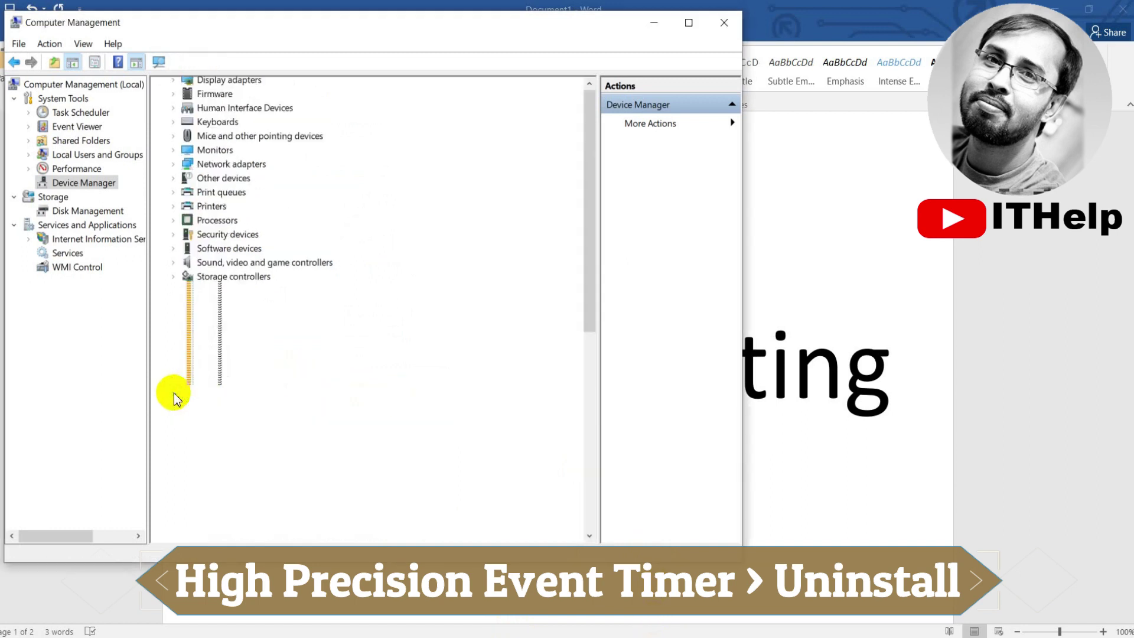
{"action": "scroll", "coordinate": [264, 270], "scroll_direction": "up", "scroll_amount": 2}
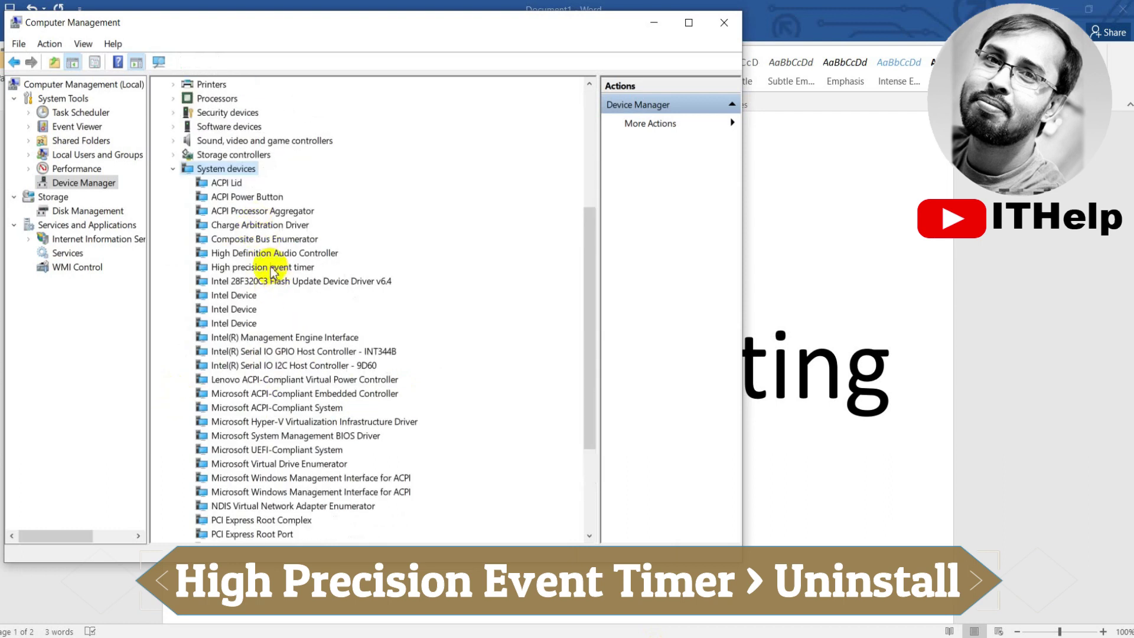
{"action": "left_click", "coordinate": [245, 270]}
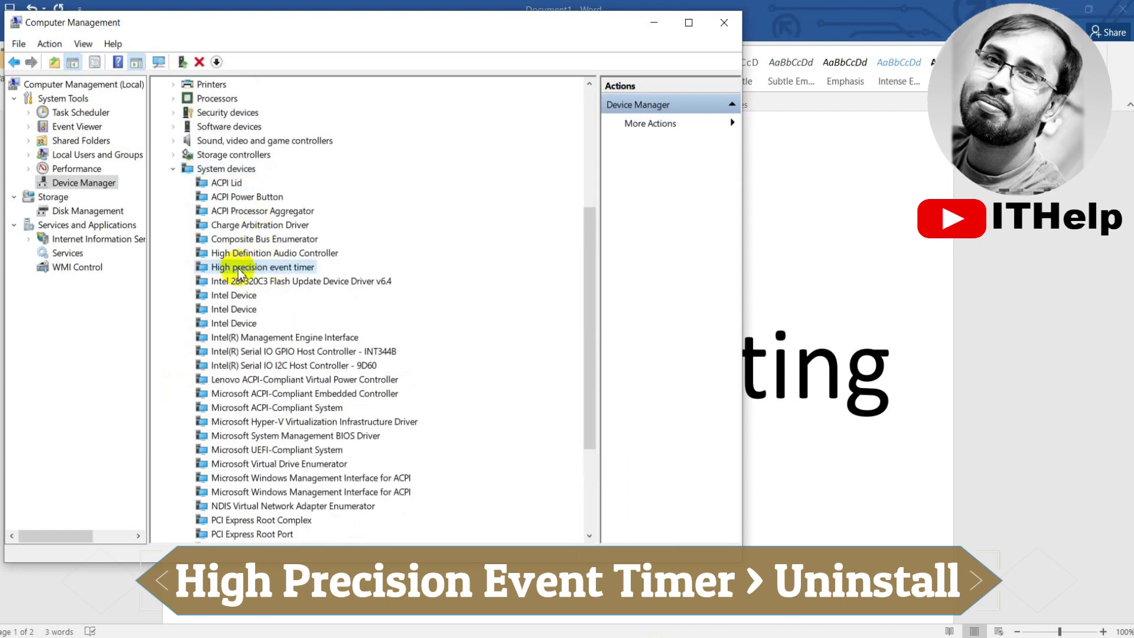
{"action": "right_click", "coordinate": [239, 273]}
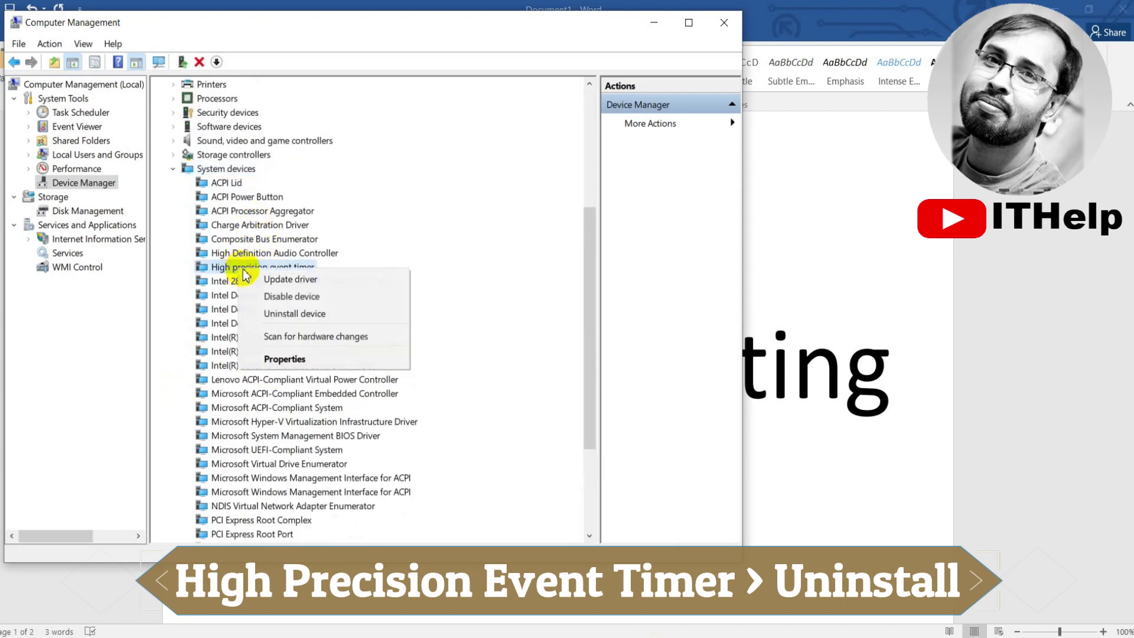
{"action": "left_click", "coordinate": [282, 319]}
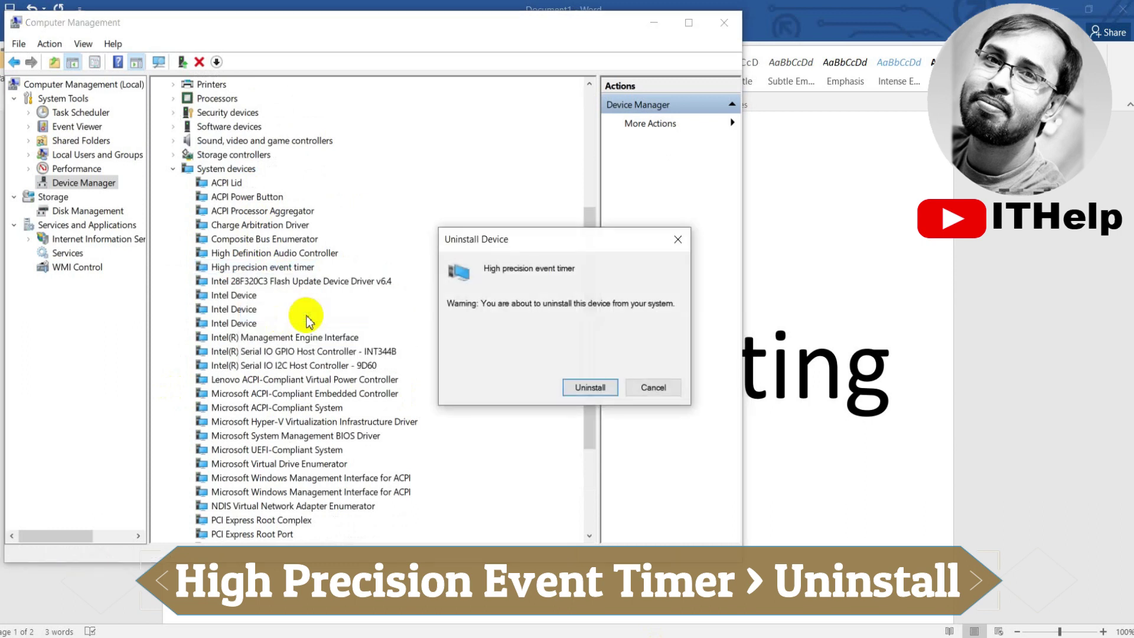
{"action": "left_click", "coordinate": [598, 391]}
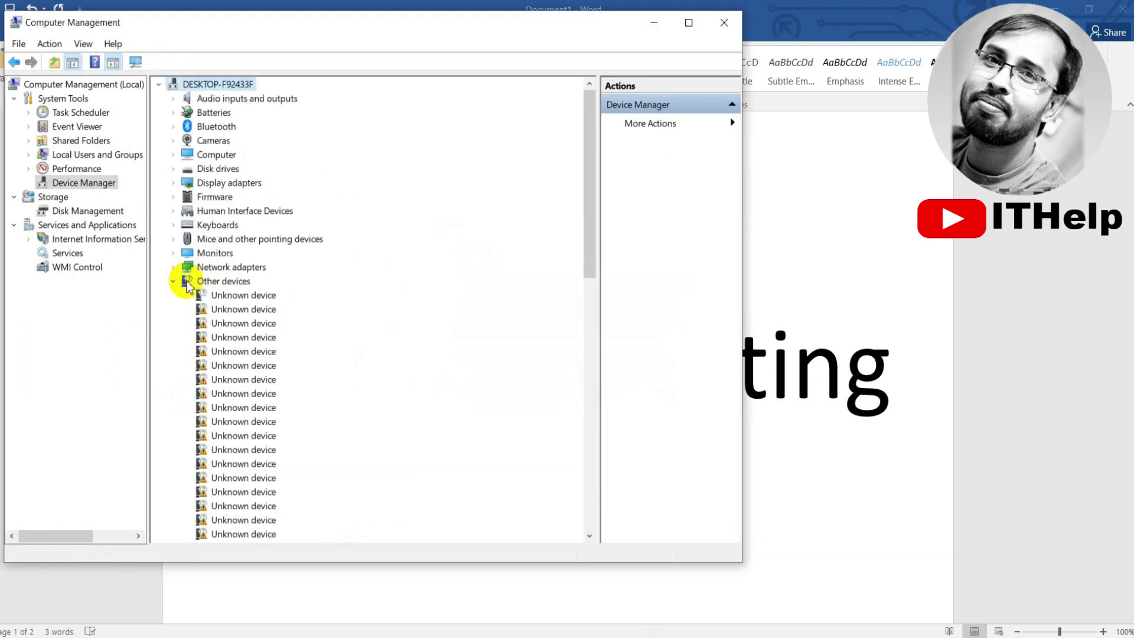
- Collapse Other devices, check the System devices list for the High precision event timer, and close Computer Management
{"action": "left_click", "coordinate": [174, 284]}
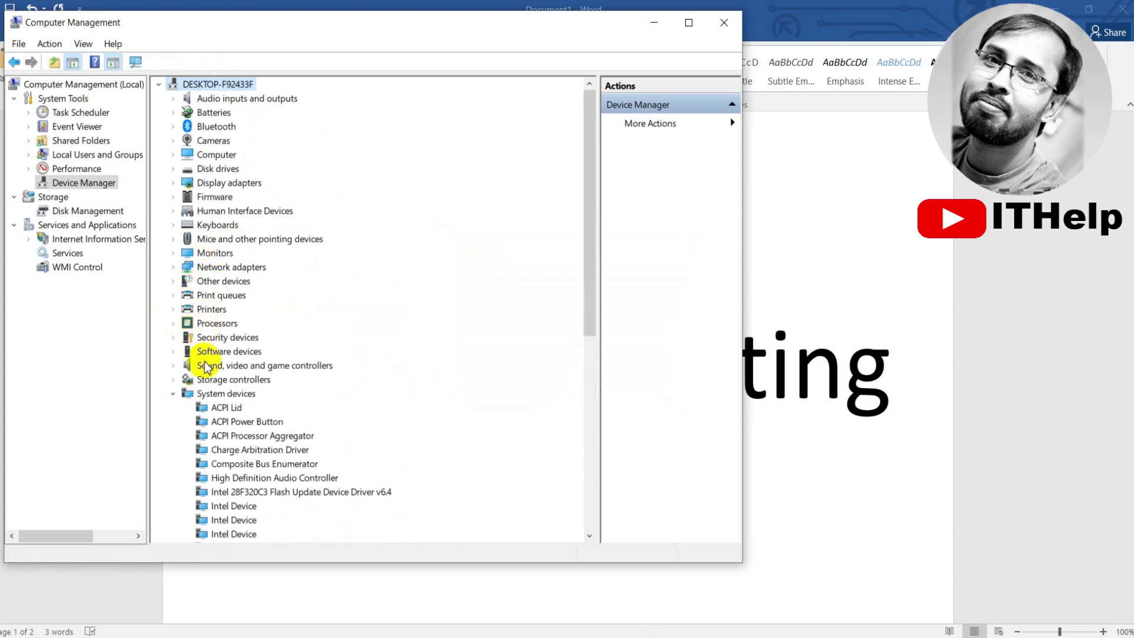
{"action": "scroll", "coordinate": [258, 409], "scroll_direction": "down", "scroll_amount": 5}
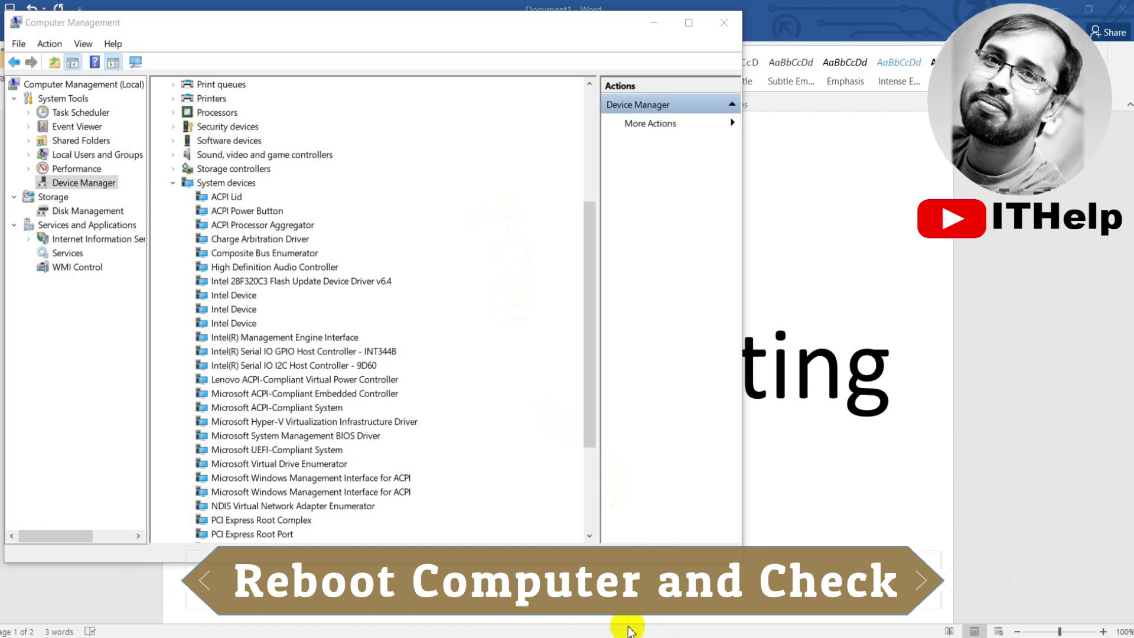
{"action": "left_click", "coordinate": [725, 24]}
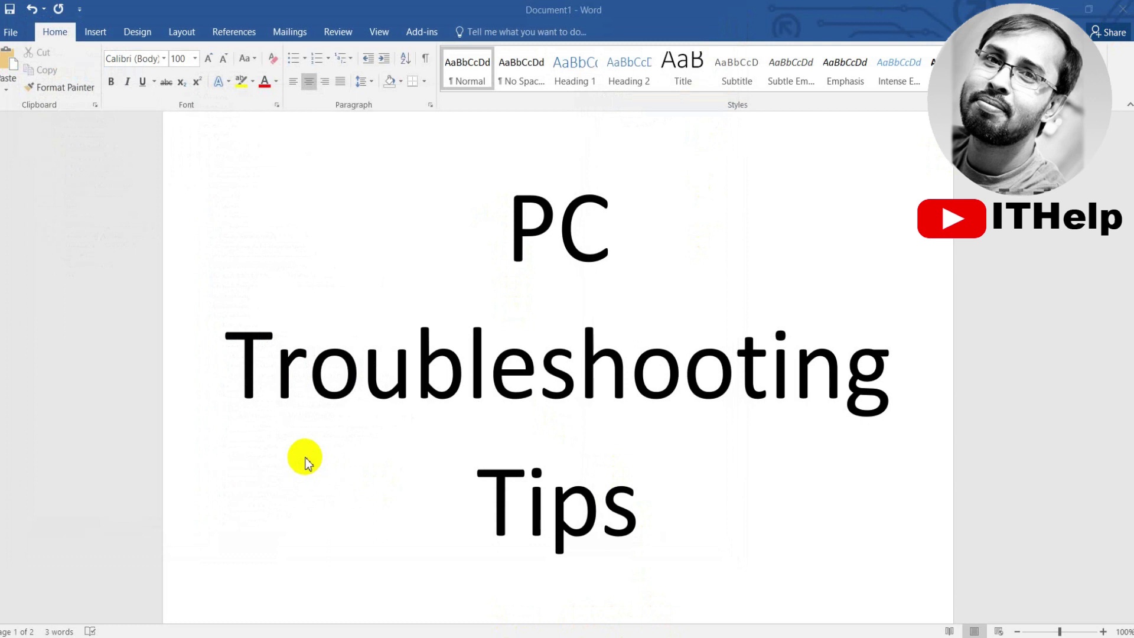
- Open the Start menu
{"action": "key", "text": "super"}
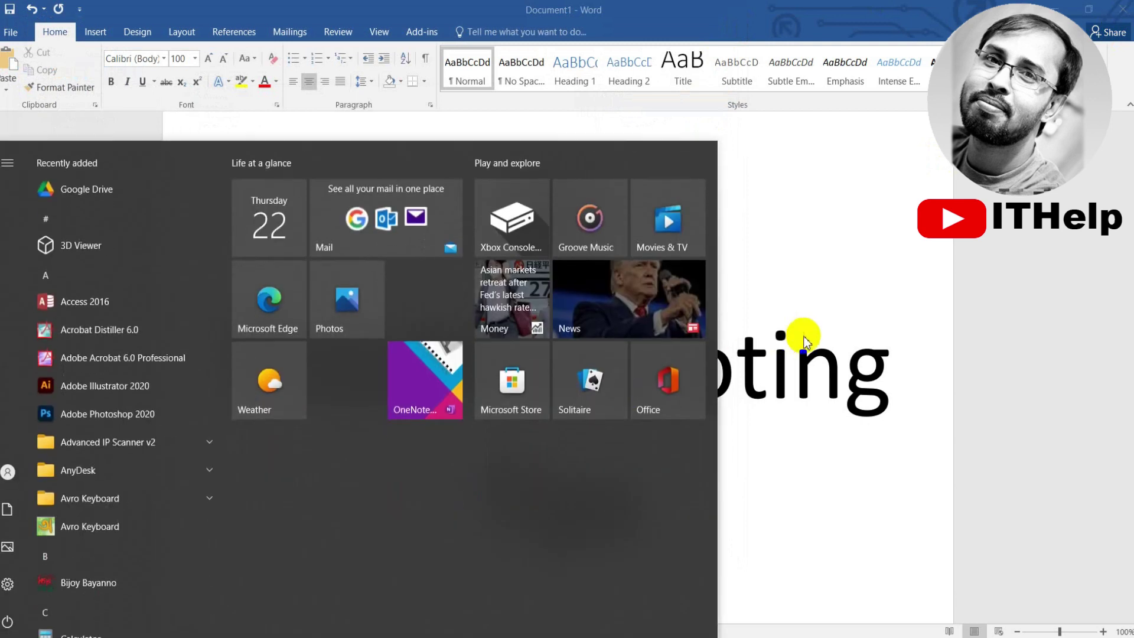